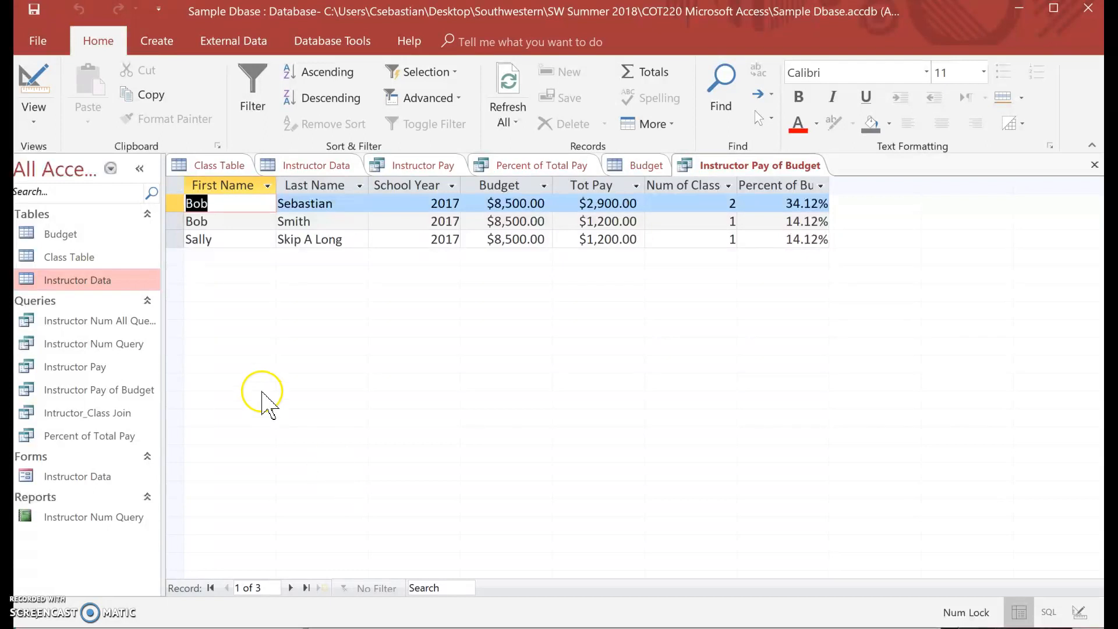
Step: Review the Instructor Pay query results and examine the Pay values in the Instructor Data table
{"action": "left_click", "coordinate": [101, 369]}
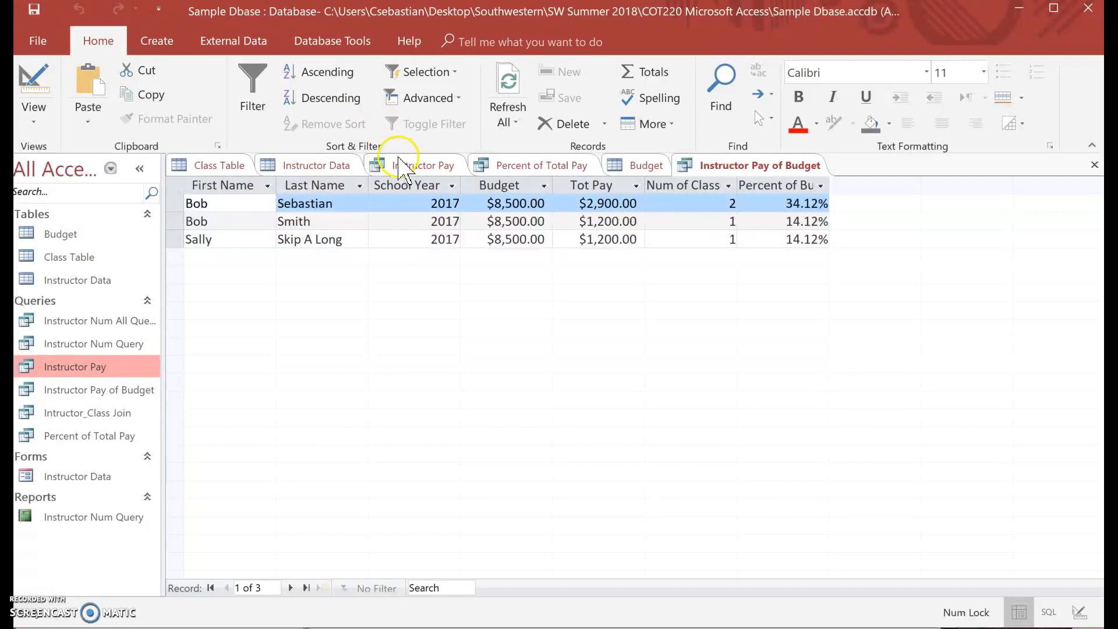
{"action": "left_click", "coordinate": [402, 167]}
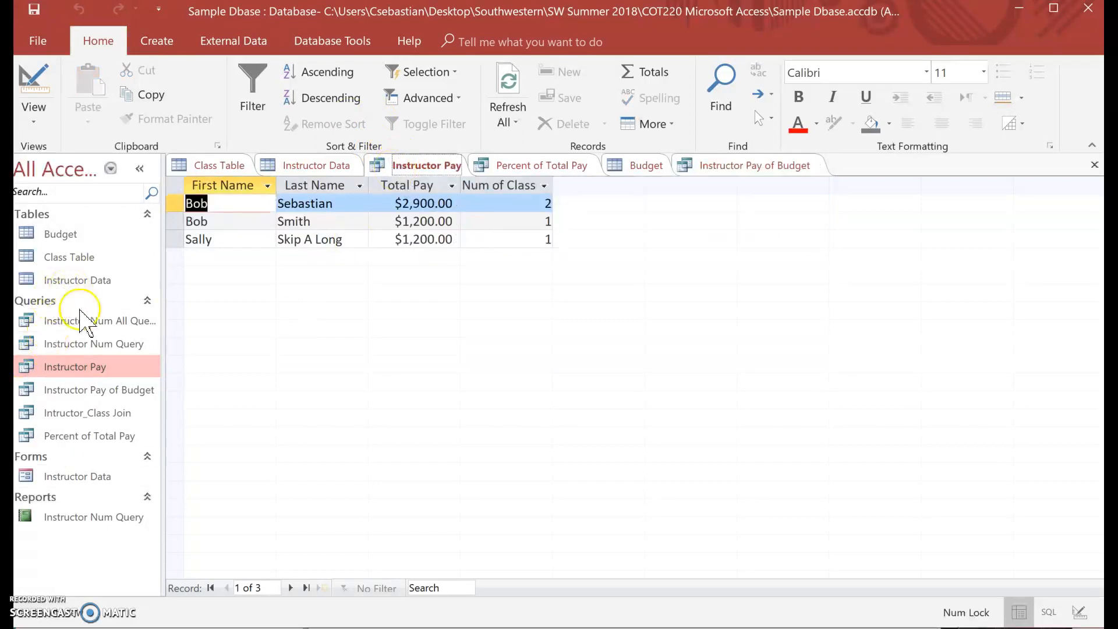
{"action": "left_click", "coordinate": [79, 280]}
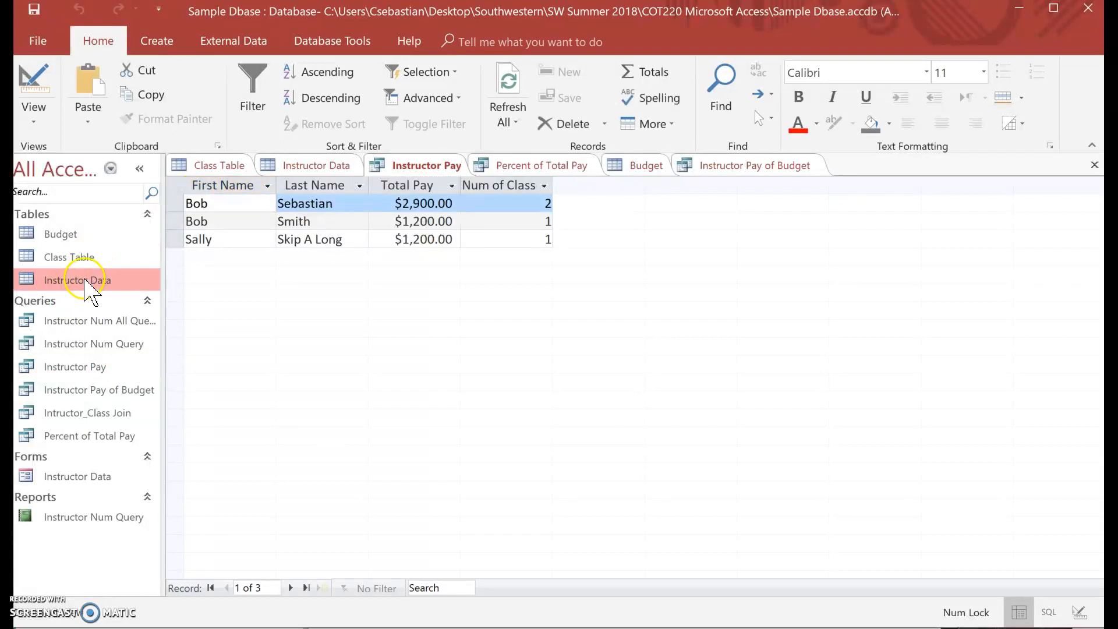
{"action": "left_click", "coordinate": [311, 173]}
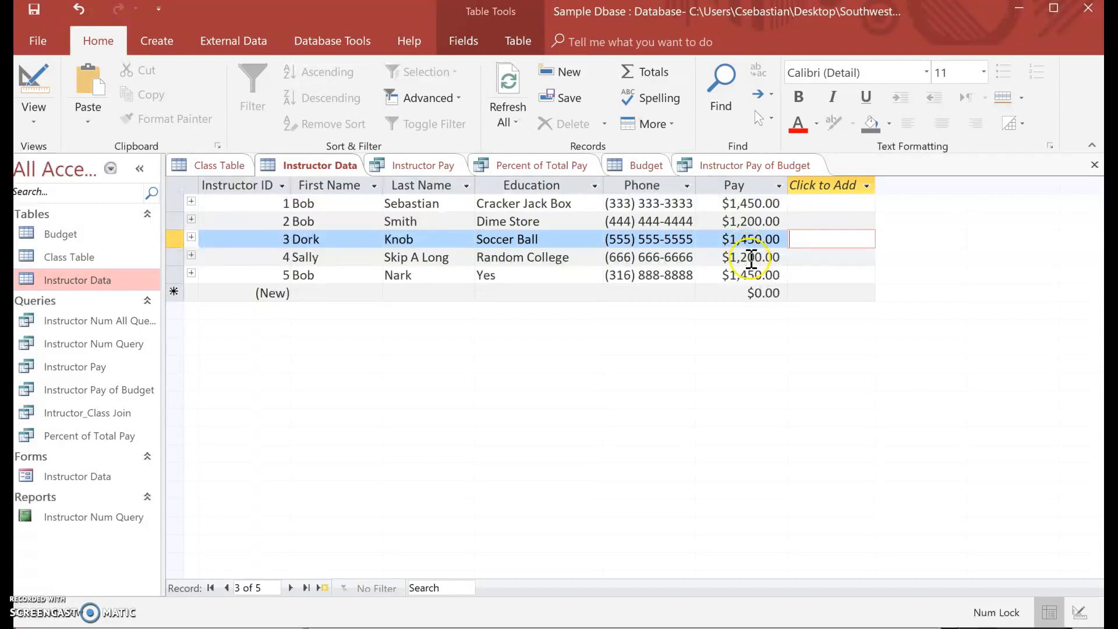
{"action": "left_click", "coordinate": [751, 257]}
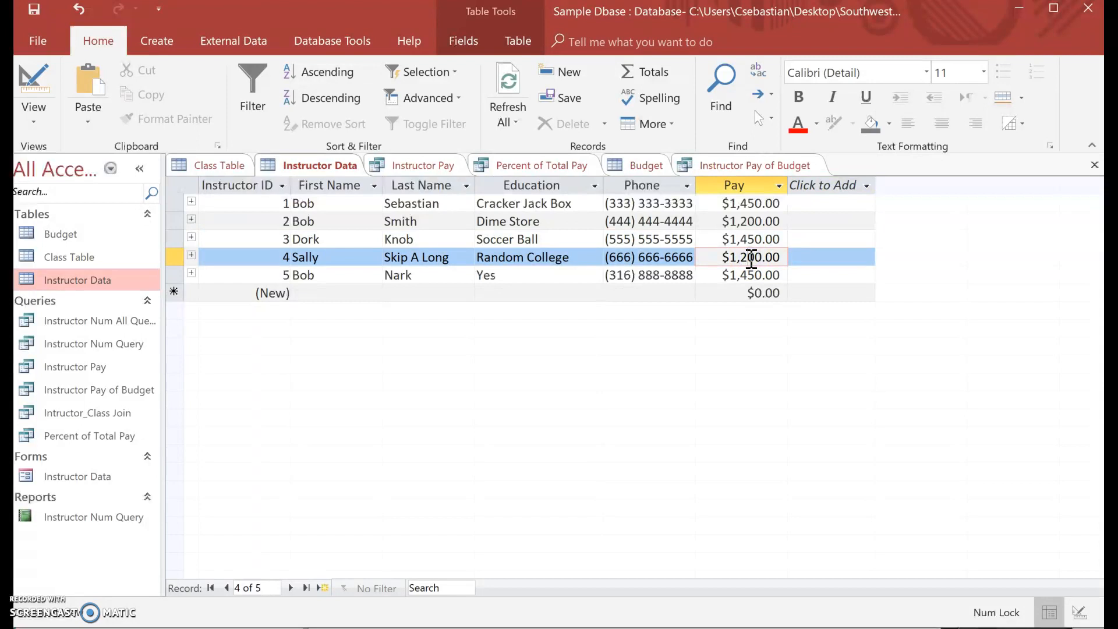
{"action": "left_click", "coordinate": [771, 294]}
{"action": "left_click", "coordinate": [766, 273]}
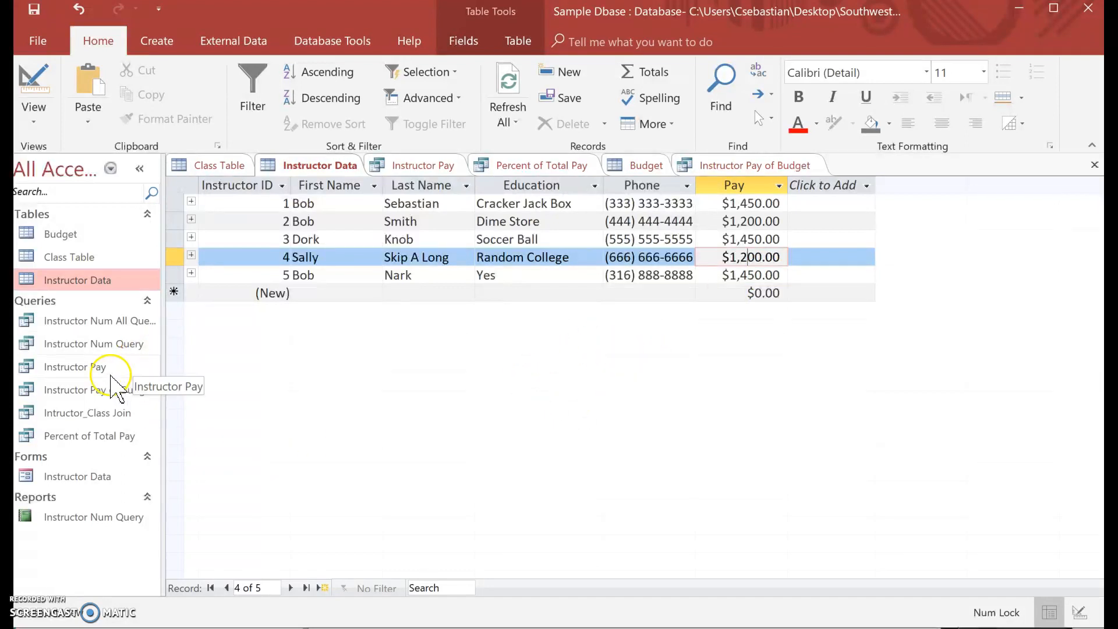
Step: Return to the Instructor Pay query results and slightly widen the class count column
{"action": "left_click", "coordinate": [431, 167]}
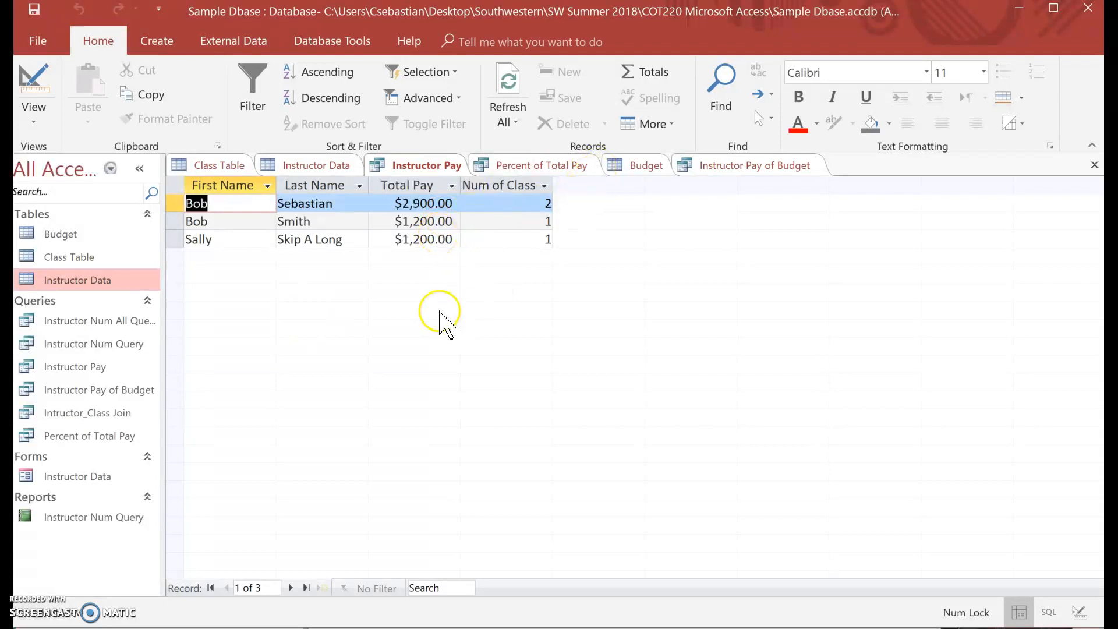
{"action": "right_click", "coordinate": [422, 170]}
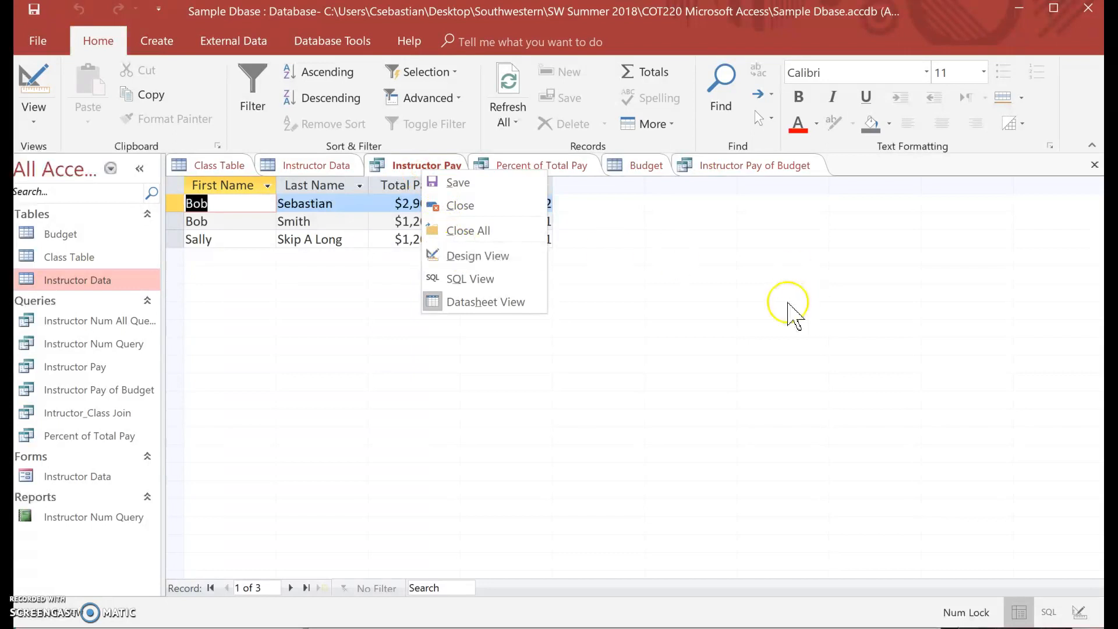
{"action": "left_click", "coordinate": [786, 312]}
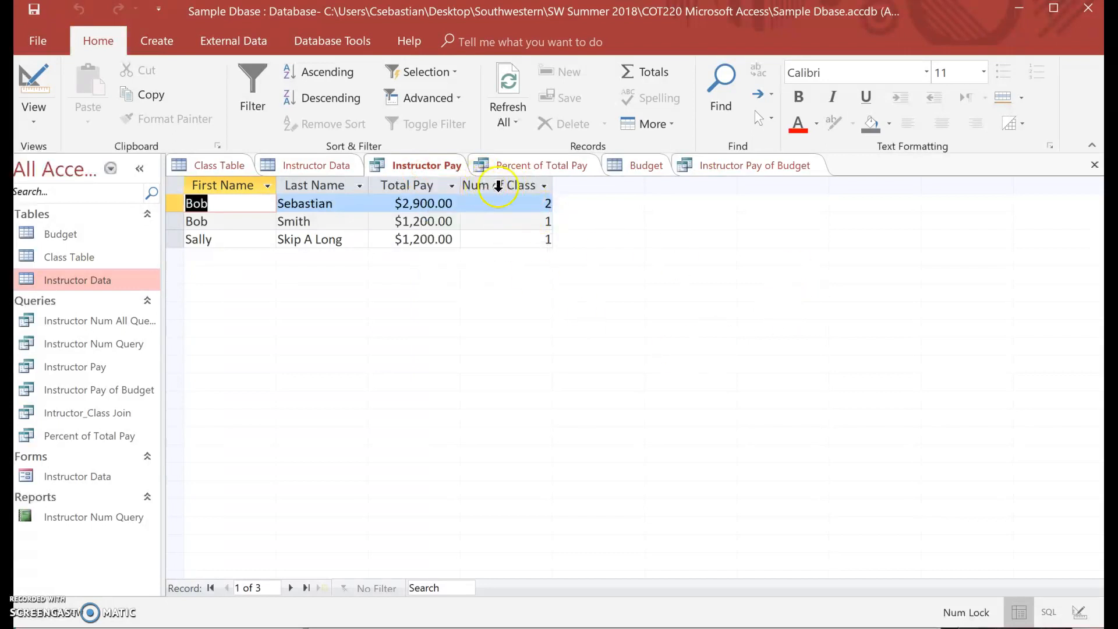
{"action": "mouse_move", "coordinate": [553, 186]}
{"action": "left_mouse_down"}
{"action": "mouse_move", "coordinate": [627, 184]}
{"action": "mouse_move", "coordinate": [554, 184]}
{"action": "mouse_move", "coordinate": [569, 192]}
{"action": "left_mouse_up"}
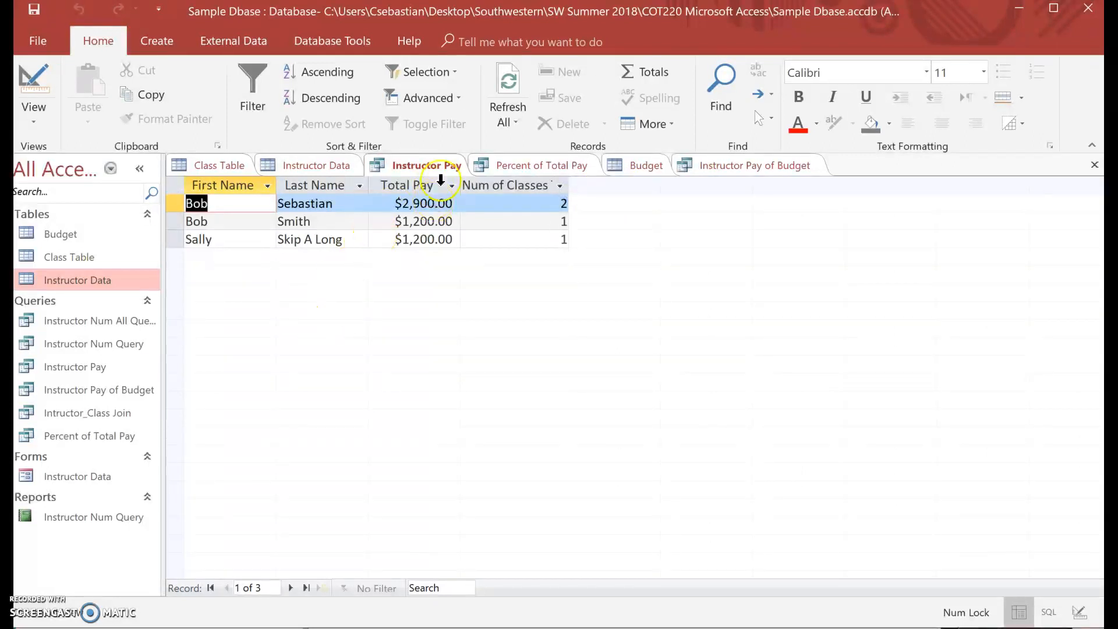
Step: In the Instructor Pay query's design, correct the spelling of the class count alias to "Num of Classes Taught"
{"action": "right_click", "coordinate": [415, 164]}
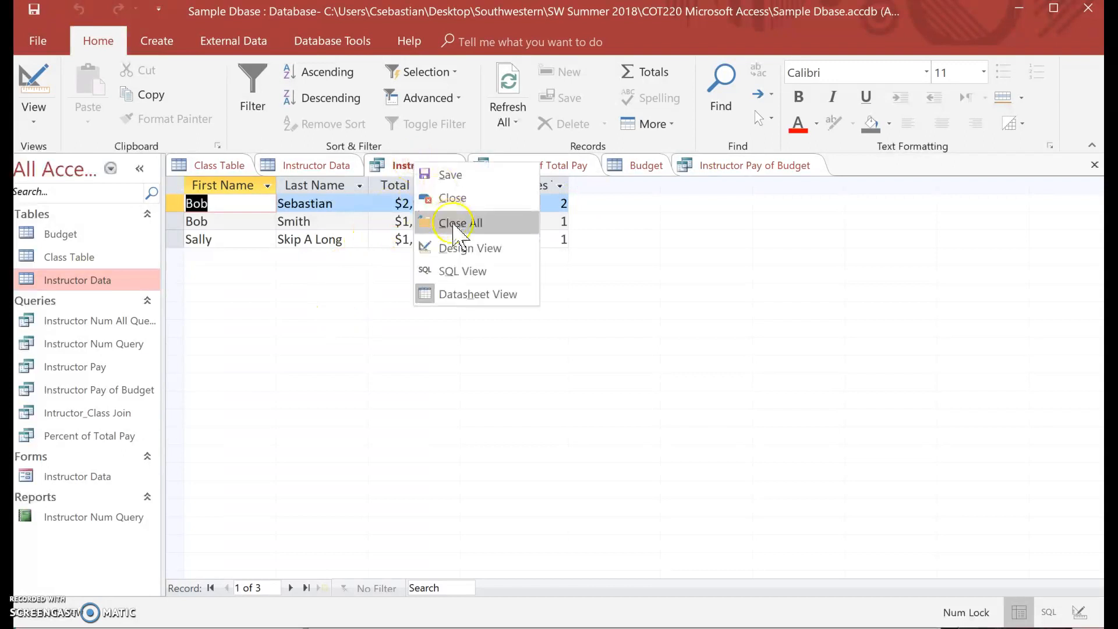
{"action": "left_click", "coordinate": [463, 251]}
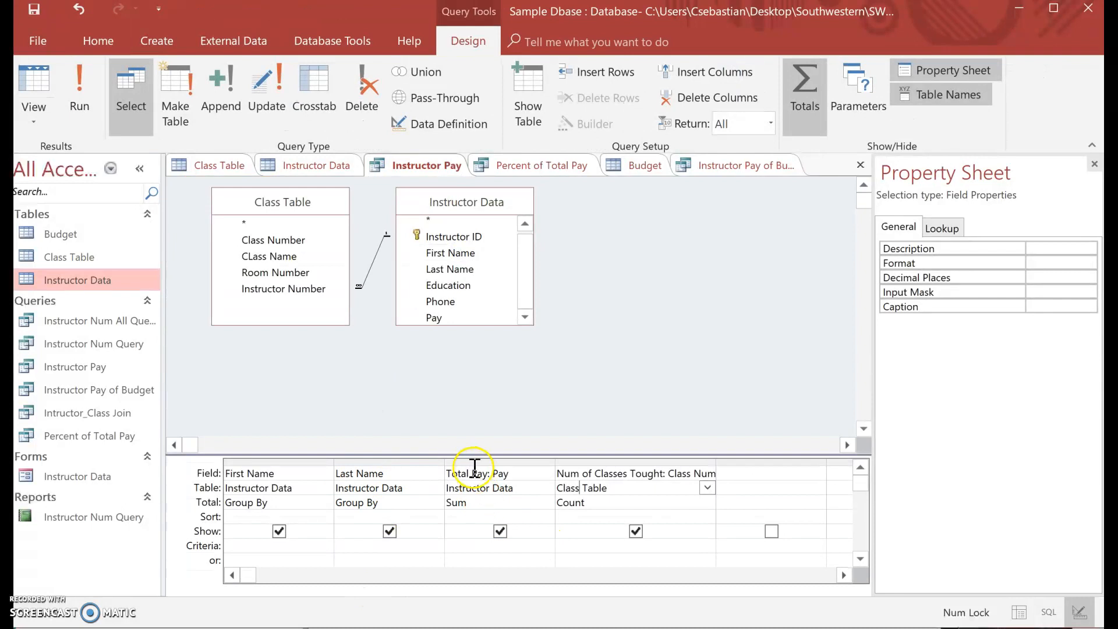
{"action": "left_click", "coordinate": [642, 473]}
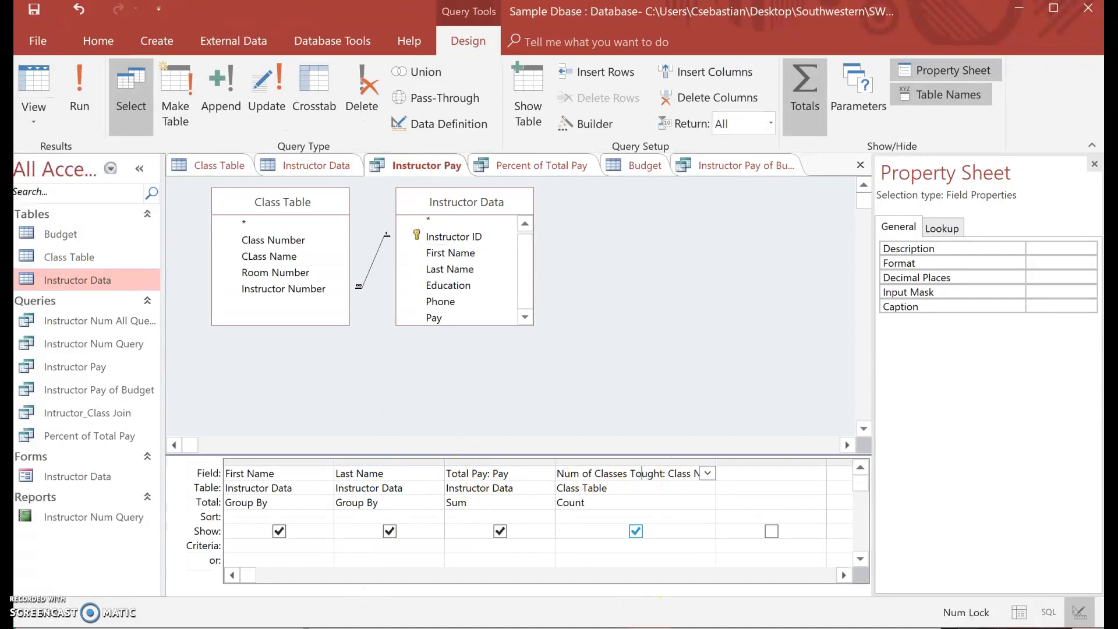
{"action": "key", "text": "BackSpace"}
{"action": "type", "text": "a"}
{"action": "left_click", "coordinate": [626, 488]}
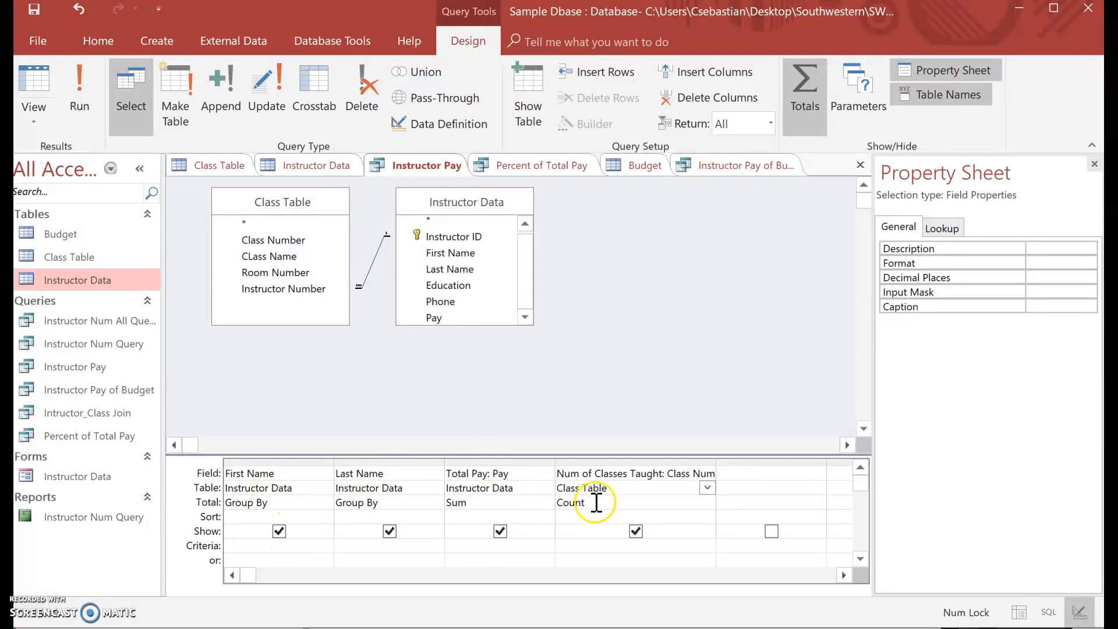
Step: Toggle the design grid's Total row off and back on, and review the aggregate function choices for the class count column
{"action": "left_click", "coordinate": [811, 92]}
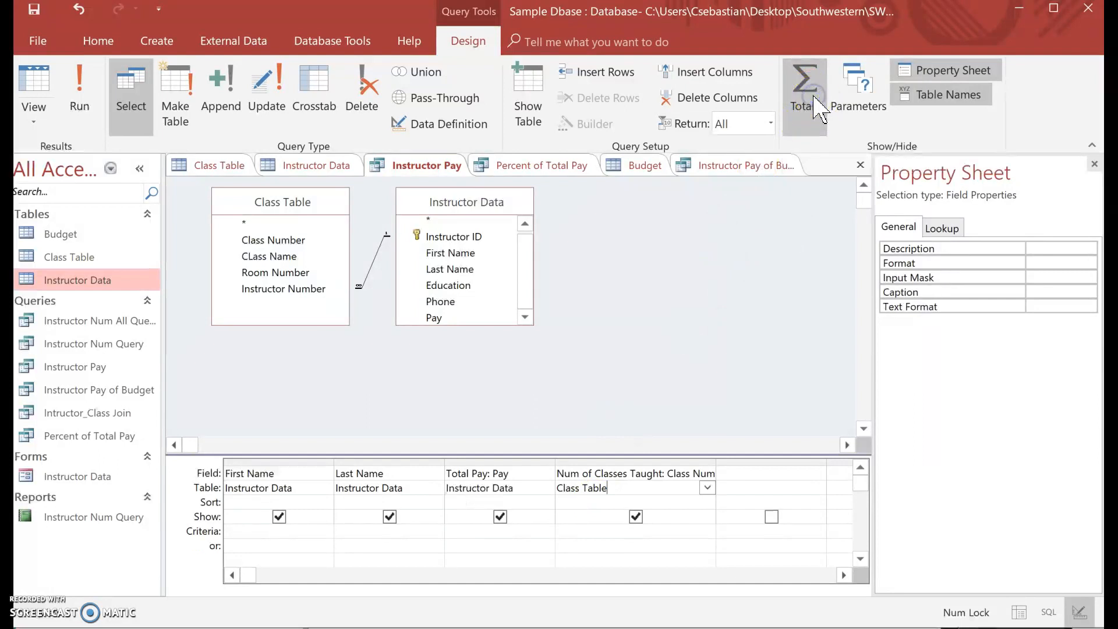
{"action": "left_click", "coordinate": [819, 108]}
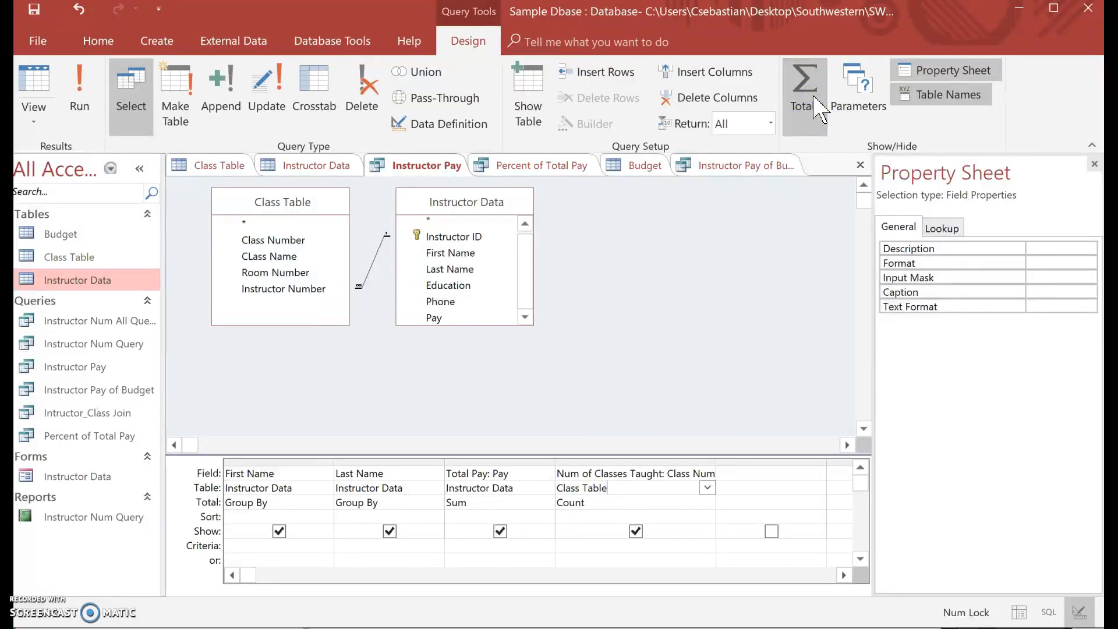
{"action": "left_click", "coordinate": [292, 502]}
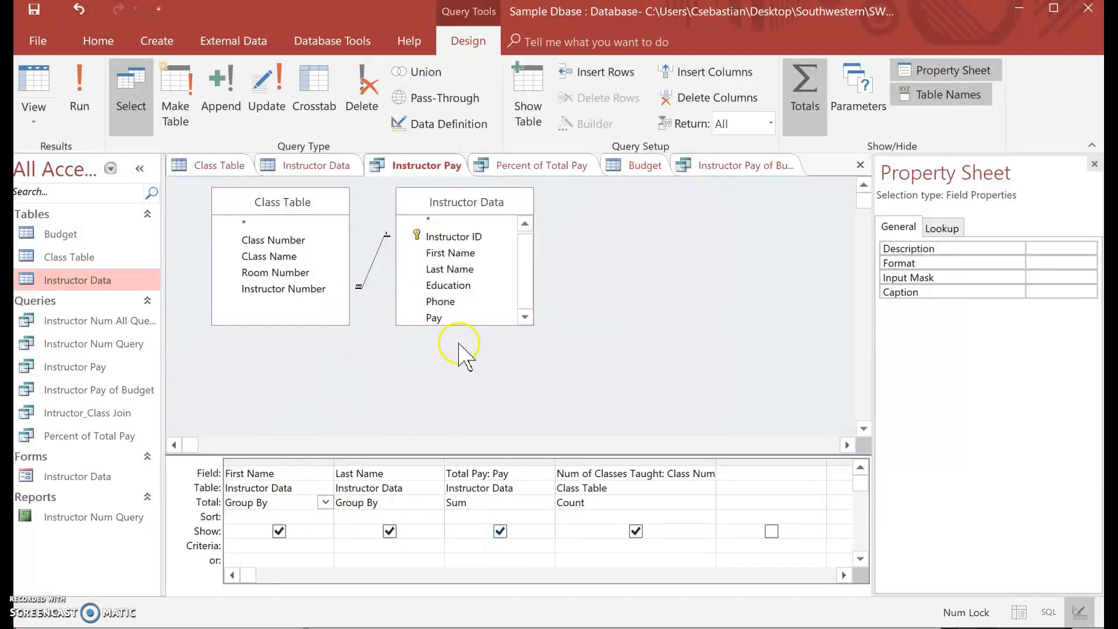
{"action": "left_click", "coordinate": [619, 500]}
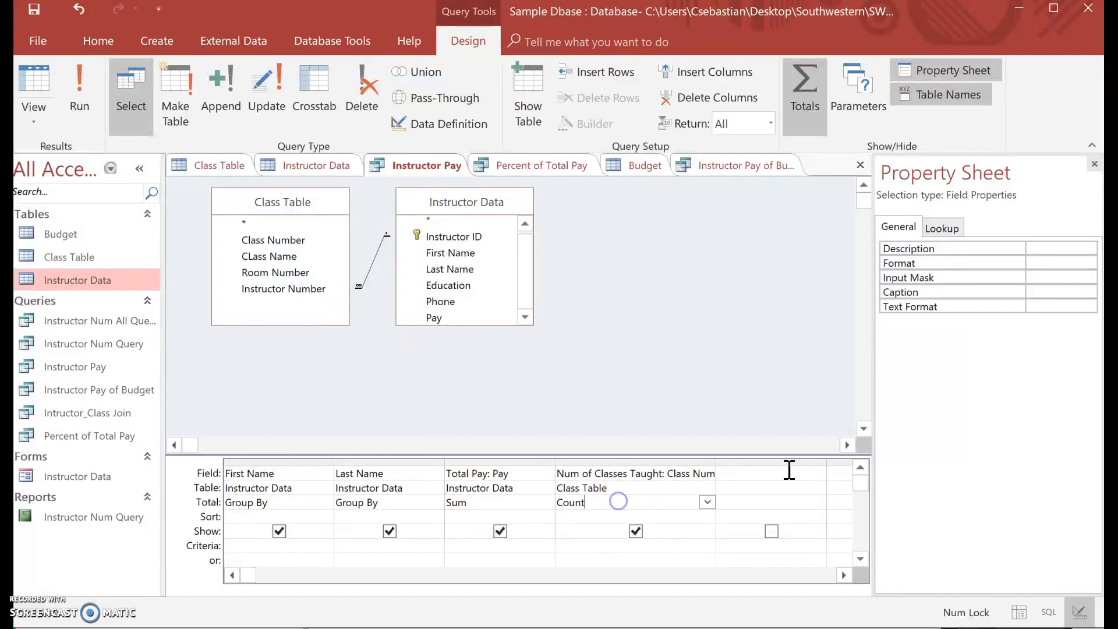
{"action": "left_click", "coordinate": [707, 502]}
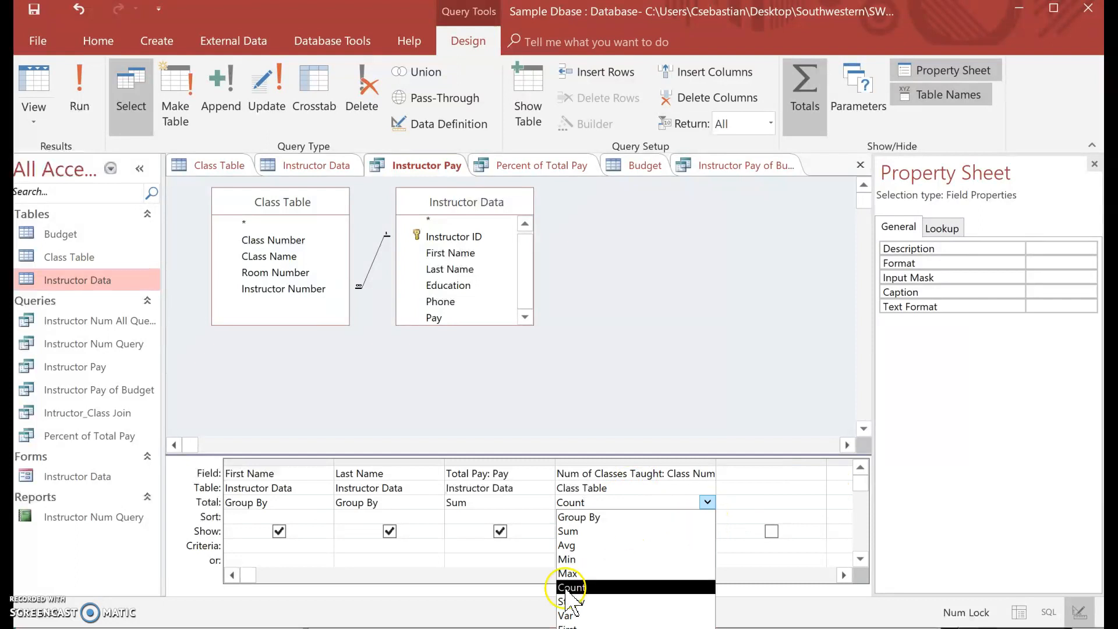
{"action": "left_click", "coordinate": [741, 487]}
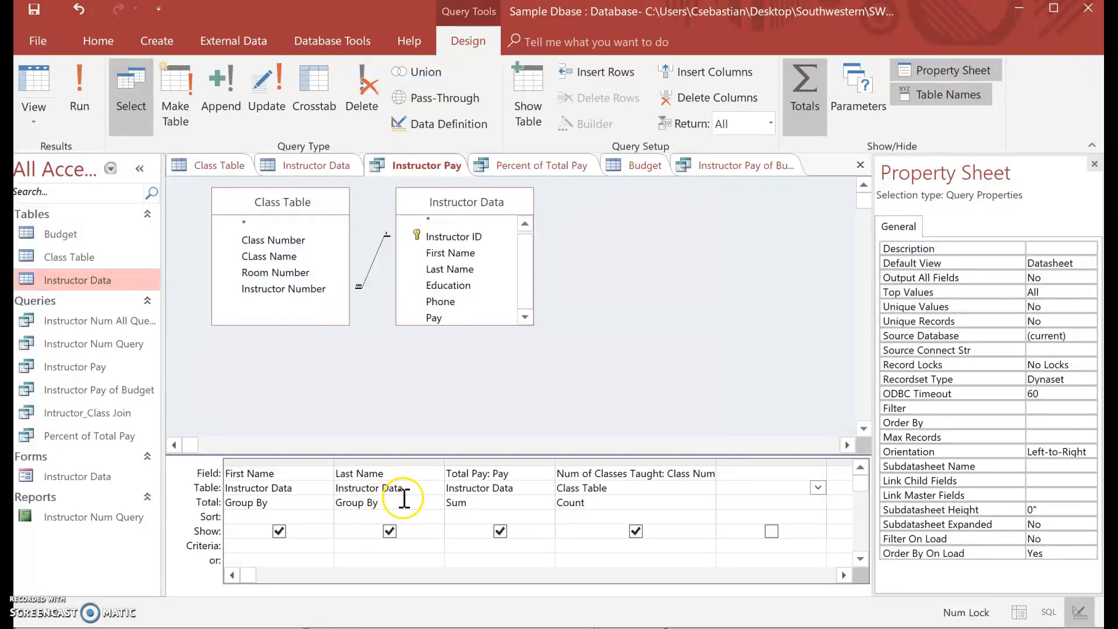
Step: Examine the aggregate functions and the field aliases of the Total Pay and Num of Classes Taught columns
{"action": "left_click", "coordinate": [477, 503]}
{"action": "left_click", "coordinate": [476, 503]}
{"action": "left_click", "coordinate": [504, 474]}
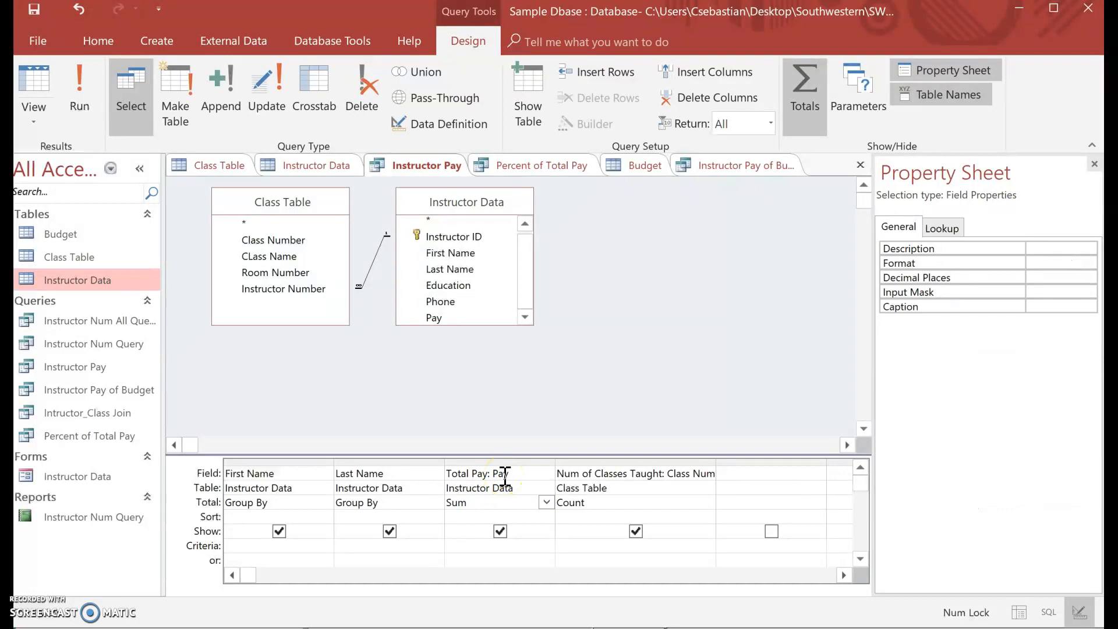
{"action": "left_click", "coordinate": [589, 503]}
{"action": "left_click", "coordinate": [698, 474]}
{"action": "left_click", "coordinate": [664, 474]}
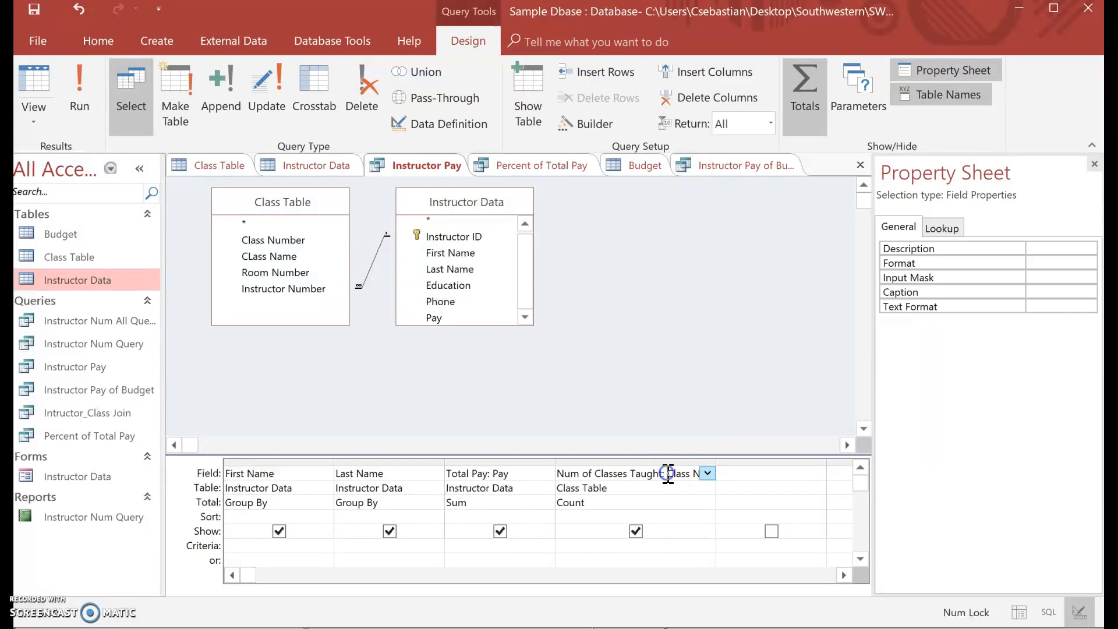
{"action": "left_click", "coordinate": [662, 473]}
{"action": "left_click", "coordinate": [581, 474]}
{"action": "left_click", "coordinate": [521, 474]}
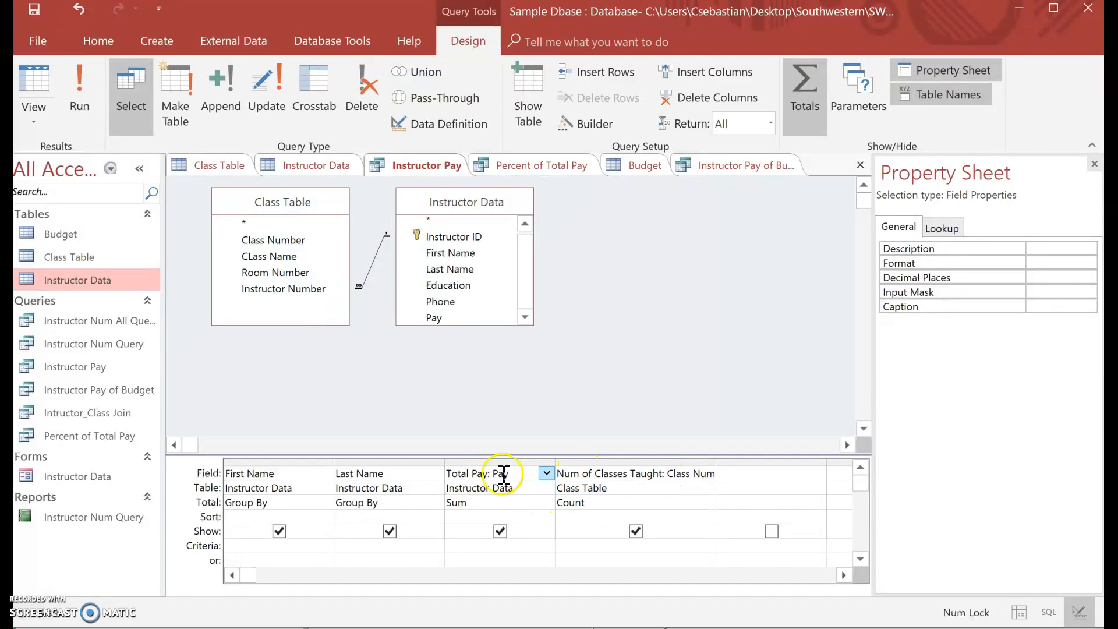
{"action": "left_click", "coordinate": [619, 474]}
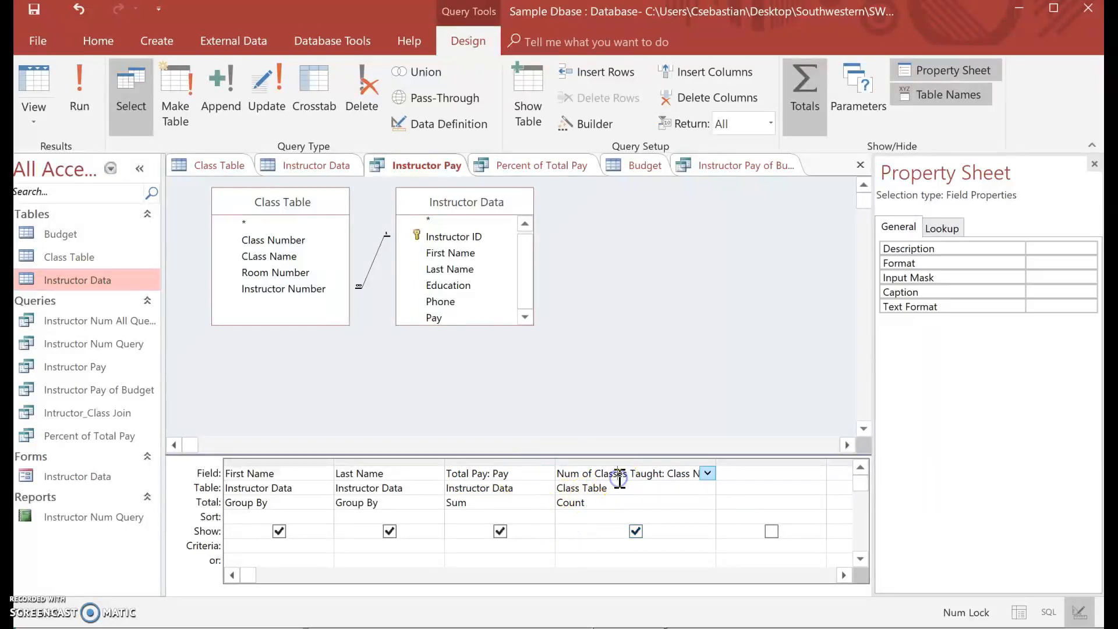
Step: Run the Instructor Pay query and widen the Num of Classes Taught column to fit its full heading
{"action": "left_click", "coordinate": [78, 88]}
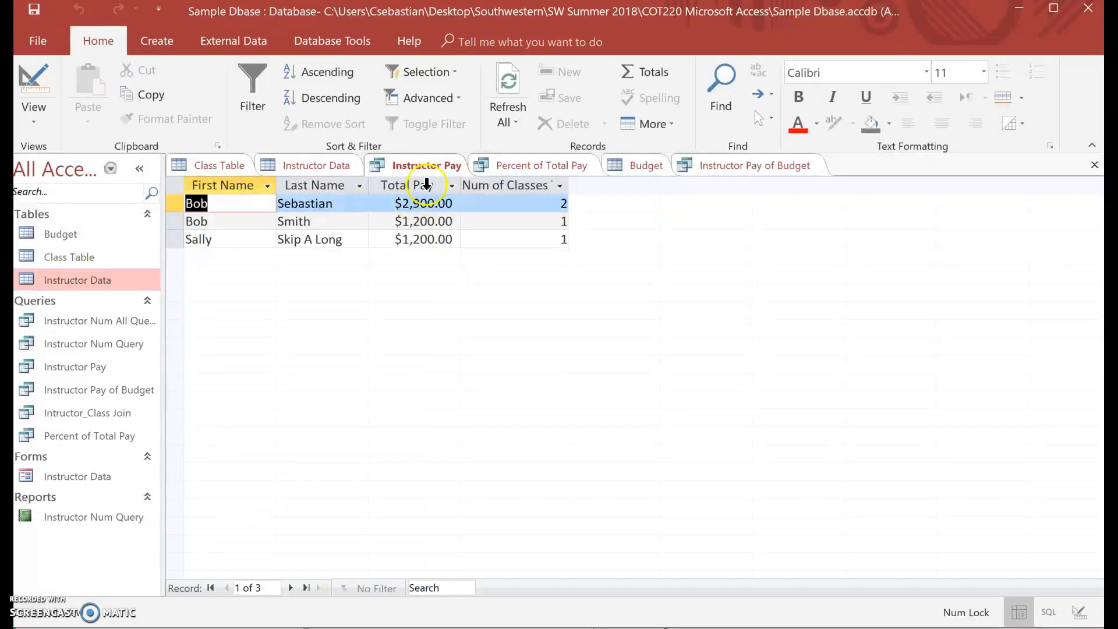
{"action": "left_click_drag", "start_coordinate": [569, 182], "coordinate": [662, 182]}
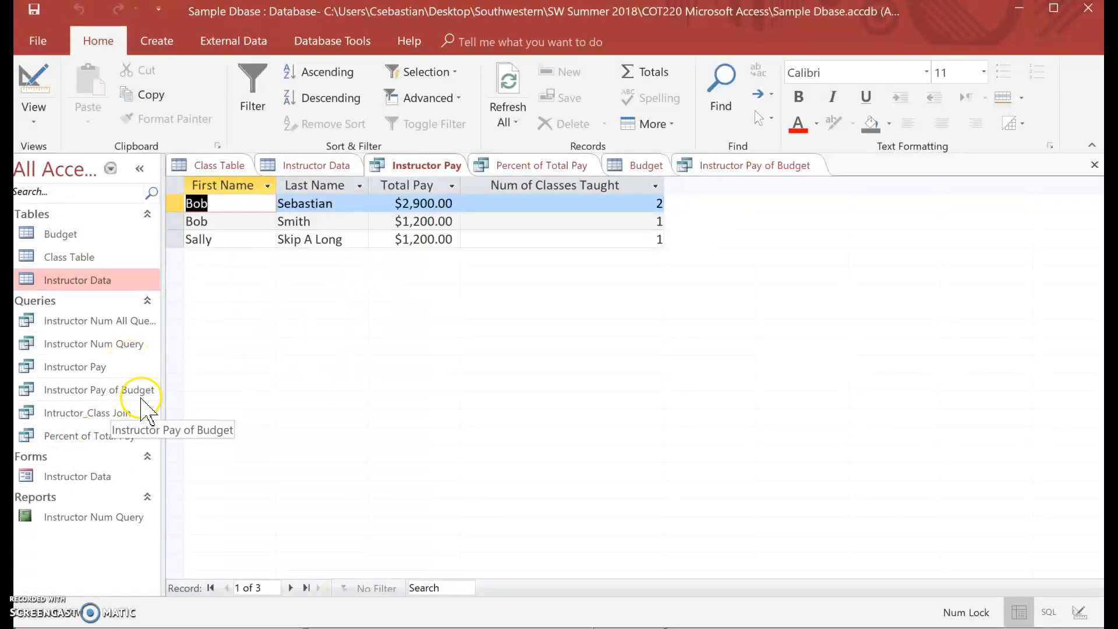
Step: Open the Budget table and examine its school years and budget amounts
{"action": "left_click", "coordinate": [96, 236]}
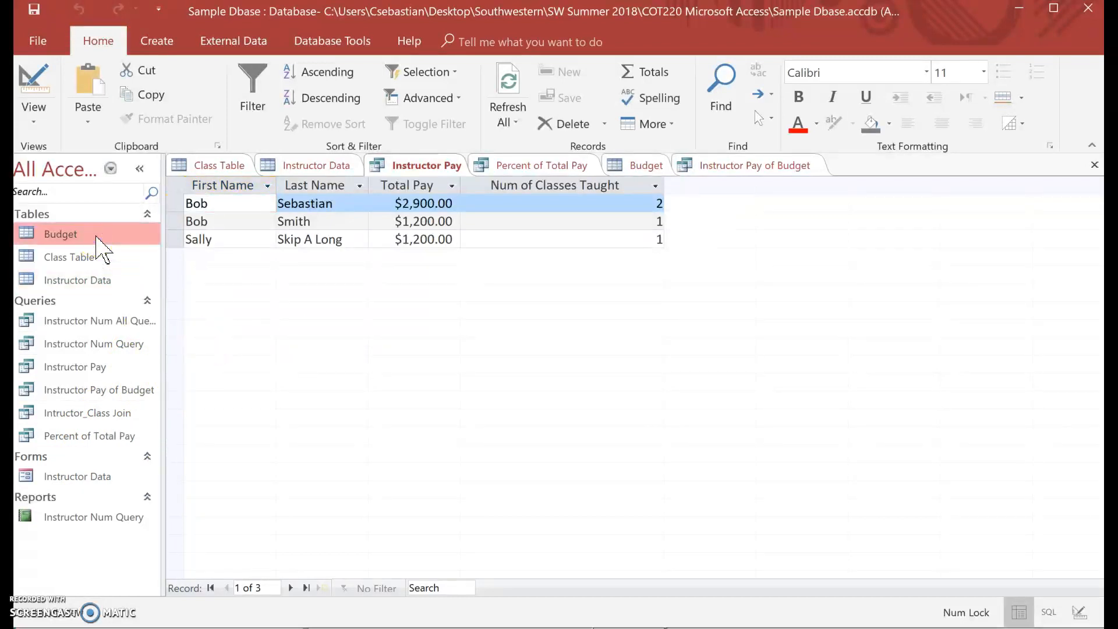
{"action": "double_click", "coordinate": [96, 235]}
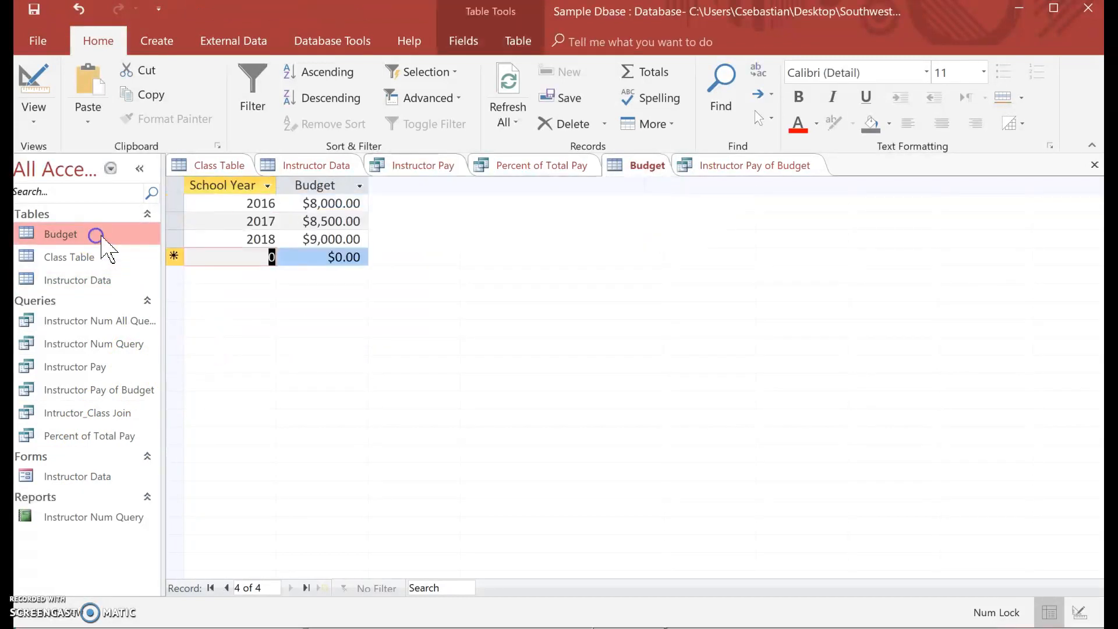
{"action": "left_click", "coordinate": [244, 201]}
{"action": "left_click", "coordinate": [322, 204]}
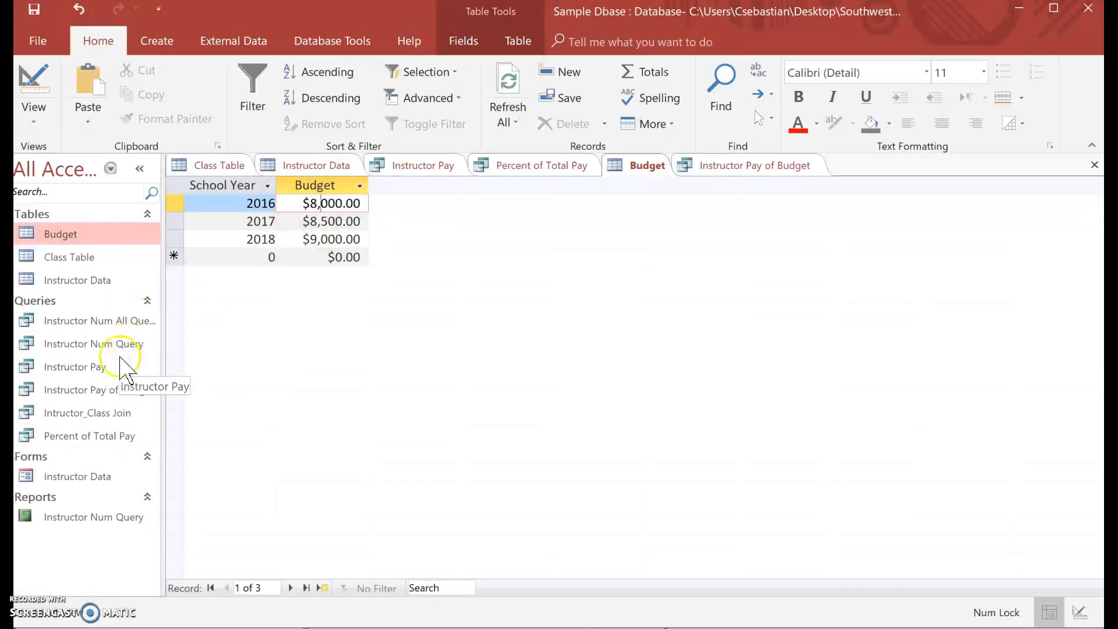
Step: Open the Instructor Pay of Budget query in Design View and examine its School Year criteria and Percent of Budget expression
{"action": "left_click", "coordinate": [96, 389]}
{"action": "right_click", "coordinate": [94, 387]}
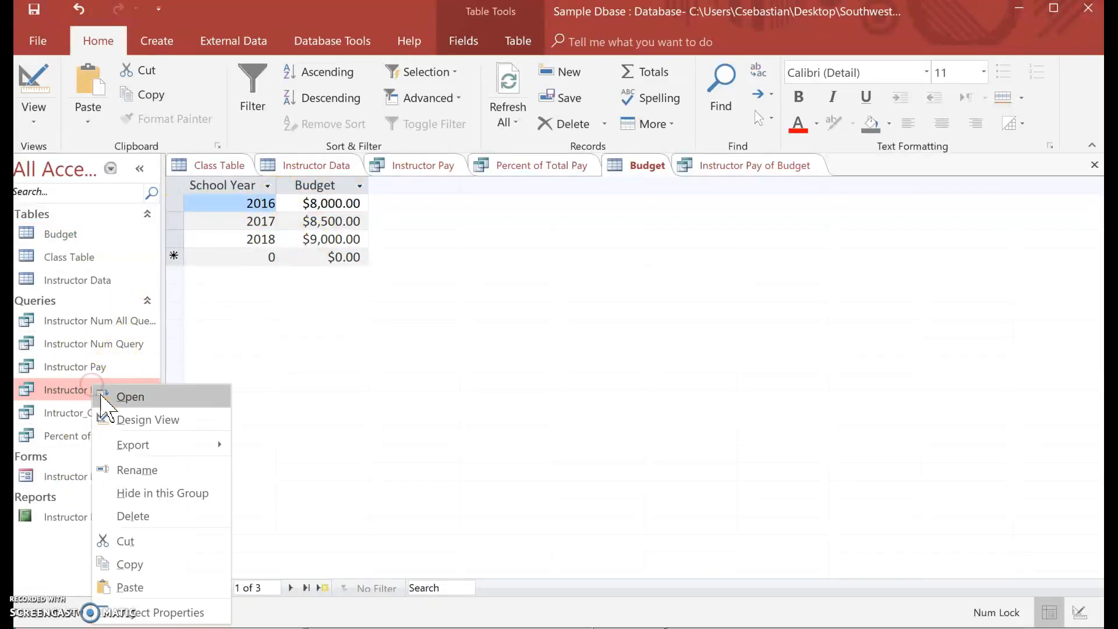
{"action": "left_click", "coordinate": [113, 419]}
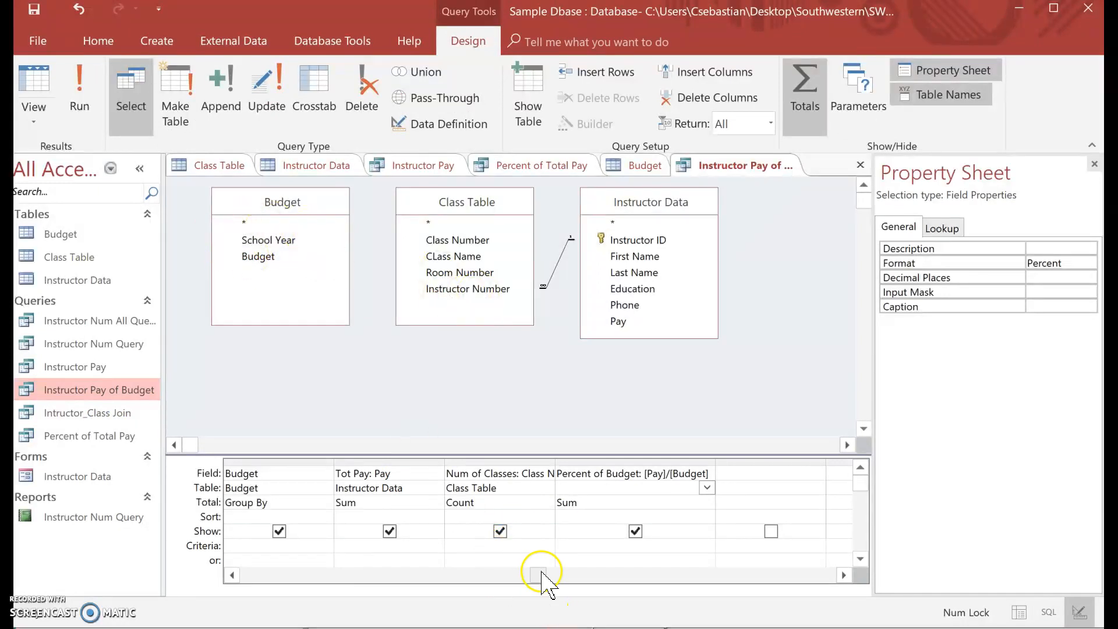
{"action": "left_click", "coordinate": [231, 575]}
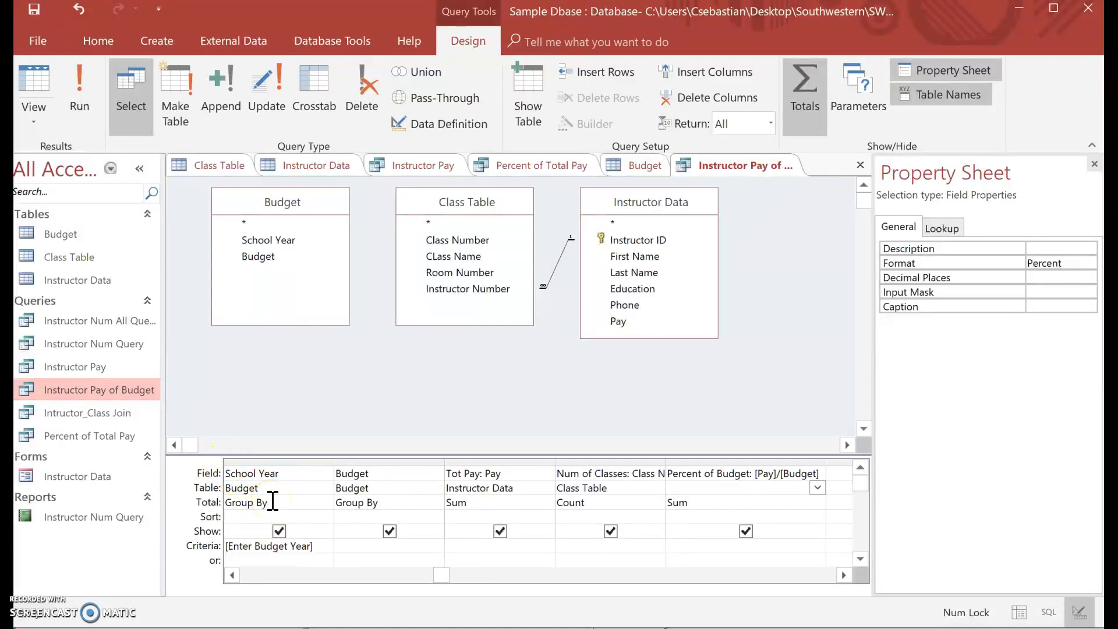
{"action": "left_click", "coordinate": [284, 547]}
{"action": "left_click", "coordinate": [233, 576]}
{"action": "left_click", "coordinate": [373, 480]}
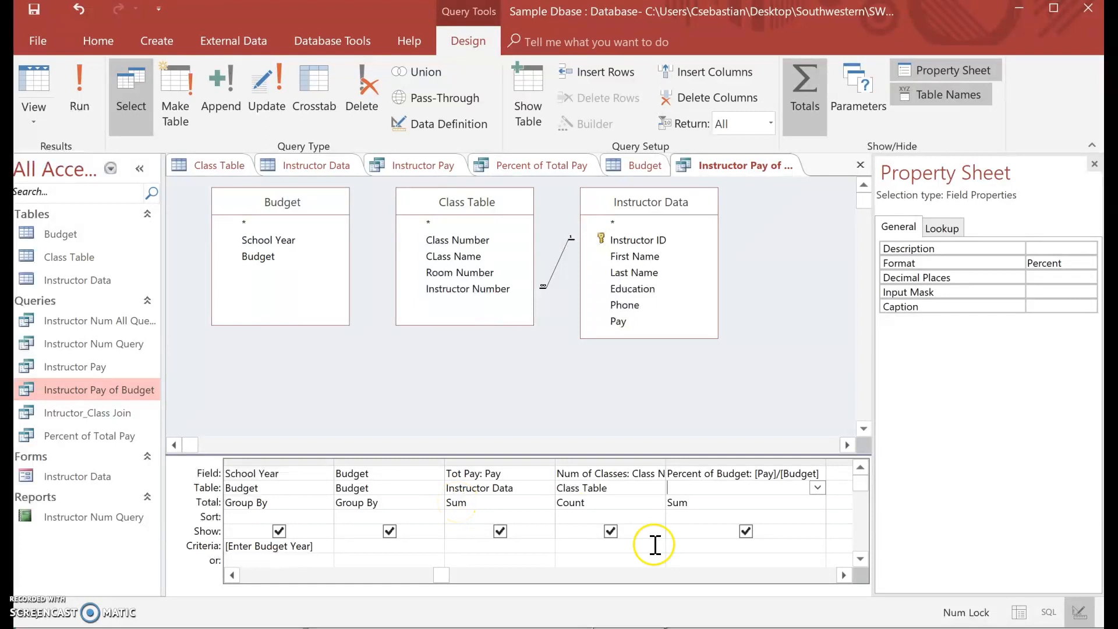
{"action": "left_click", "coordinate": [844, 574]}
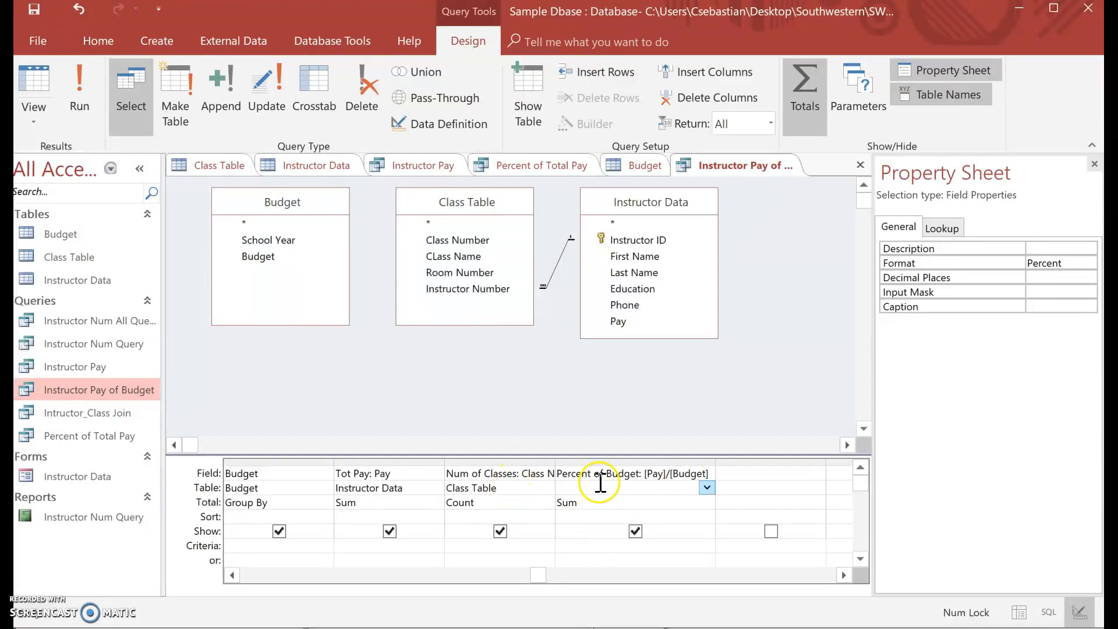
{"action": "left_click", "coordinate": [660, 473]}
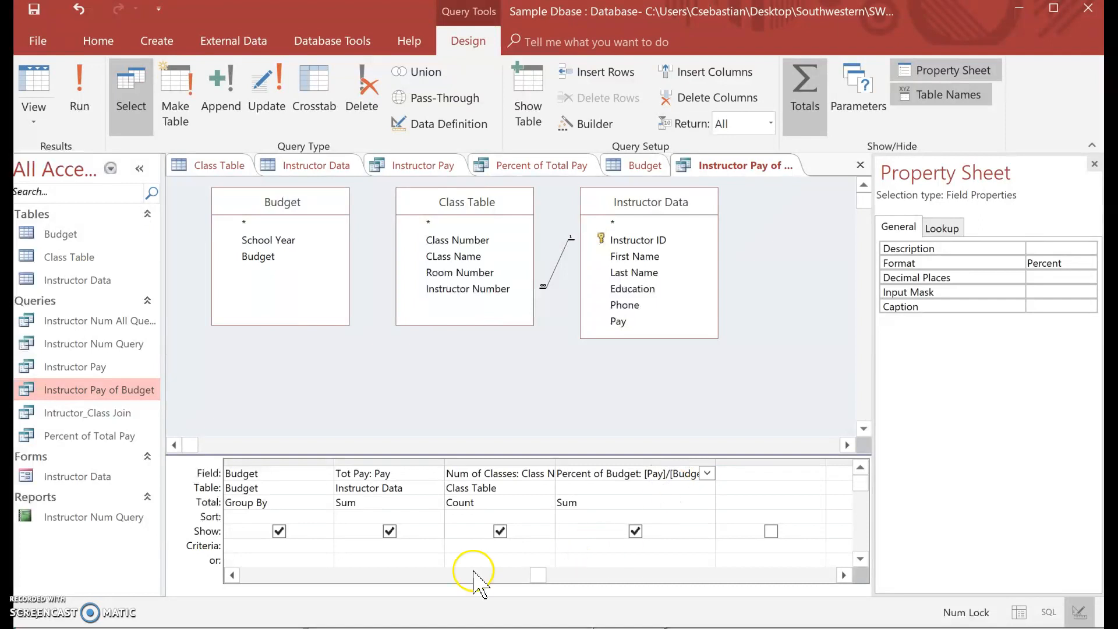
Step: Examine the Tot Pay and Budget fields and the Sum aggregate of the Percent of Budget expression in the query grid
{"action": "left_click", "coordinate": [378, 487]}
{"action": "left_click", "coordinate": [378, 473]}
{"action": "left_click", "coordinate": [264, 473]}
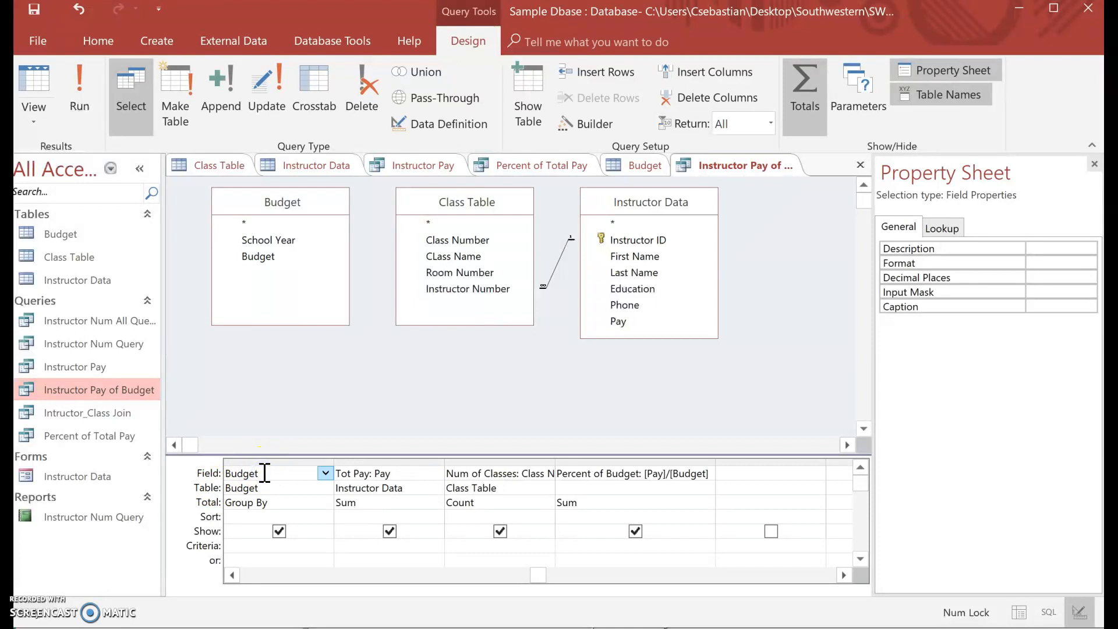
{"action": "left_click", "coordinate": [585, 504]}
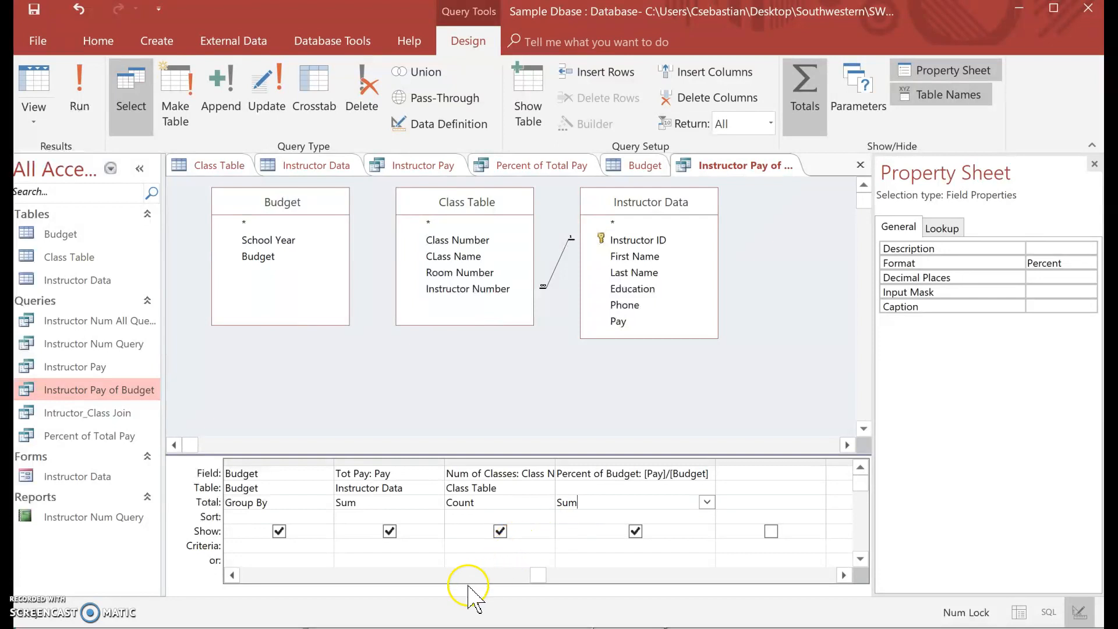
Step: Run the Instructor Pay of Budget query for budget year 2016
{"action": "left_click", "coordinate": [232, 575]}
{"action": "left_click", "coordinate": [231, 575]}
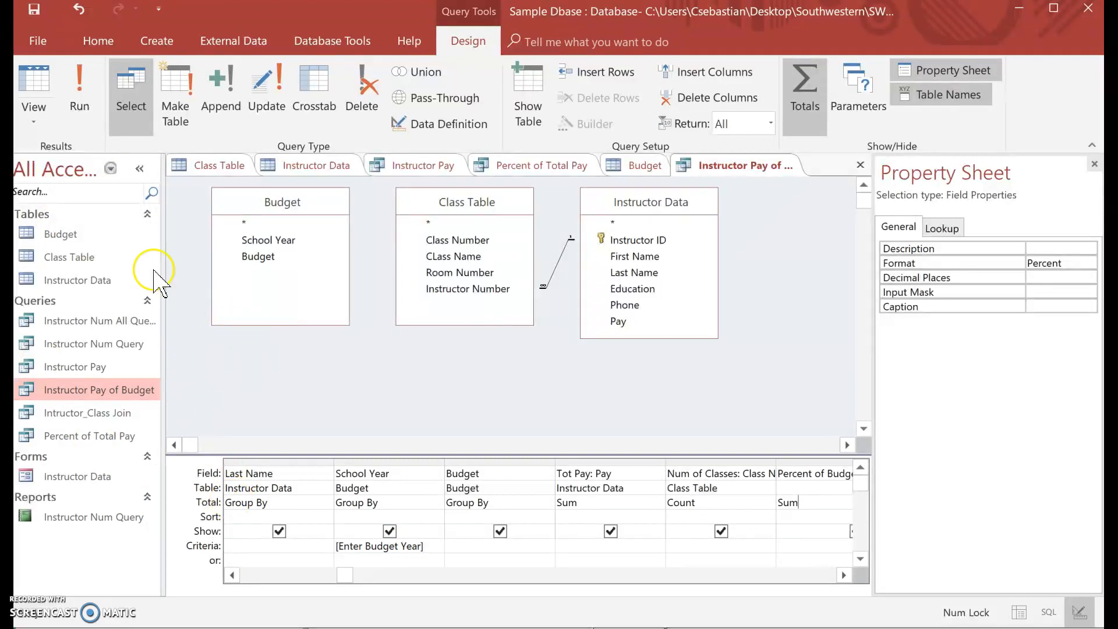
{"action": "left_click", "coordinate": [79, 96]}
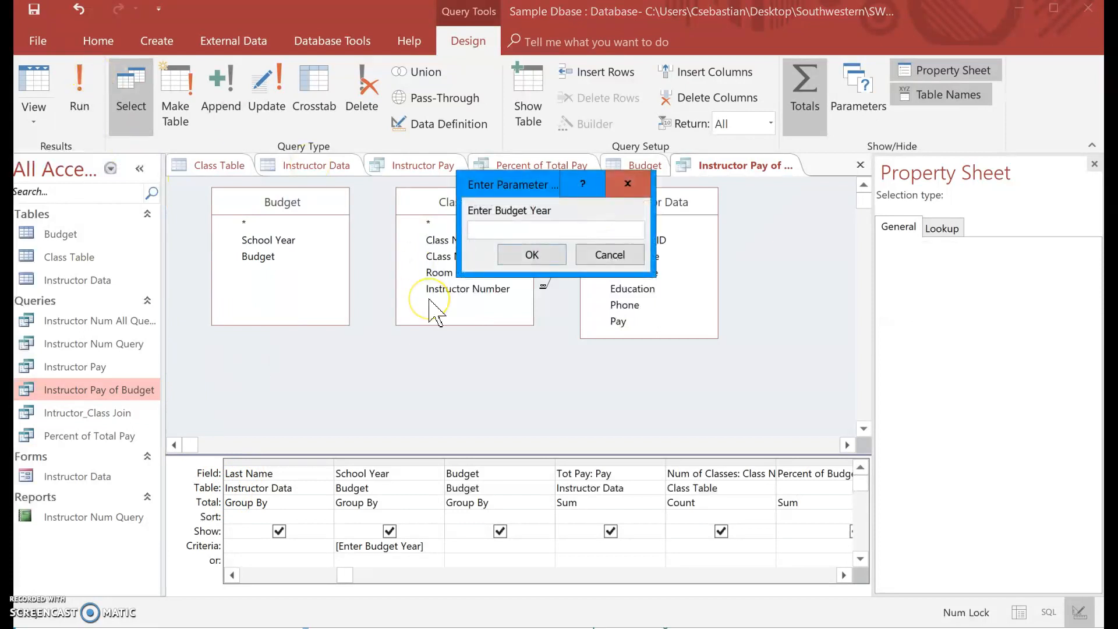
{"action": "type", "text": "2016"}
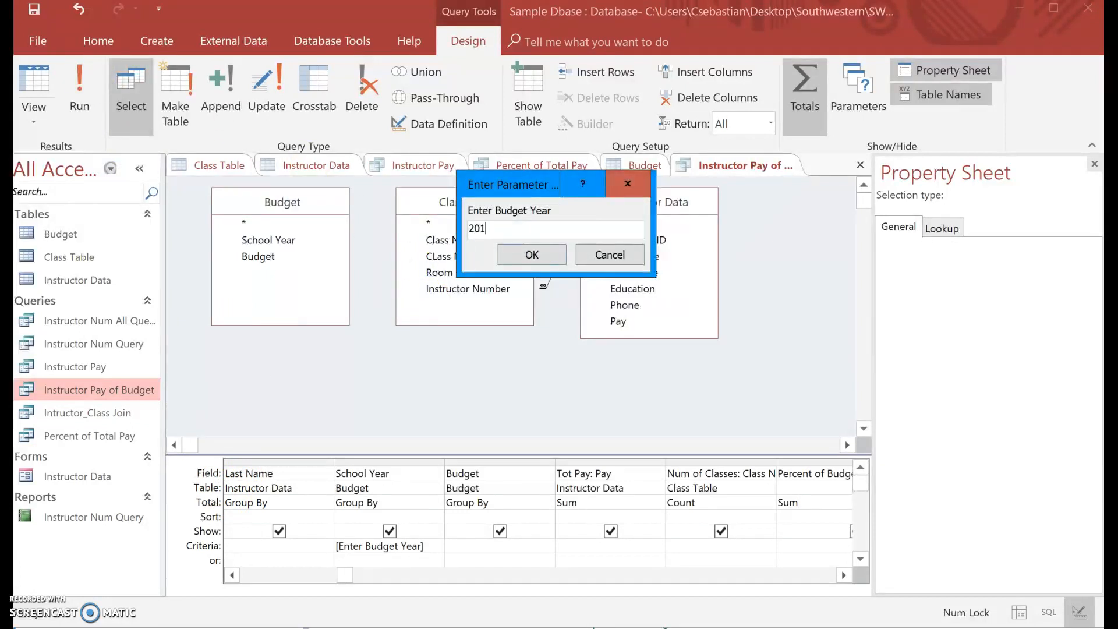
{"action": "left_click", "coordinate": [525, 255]}
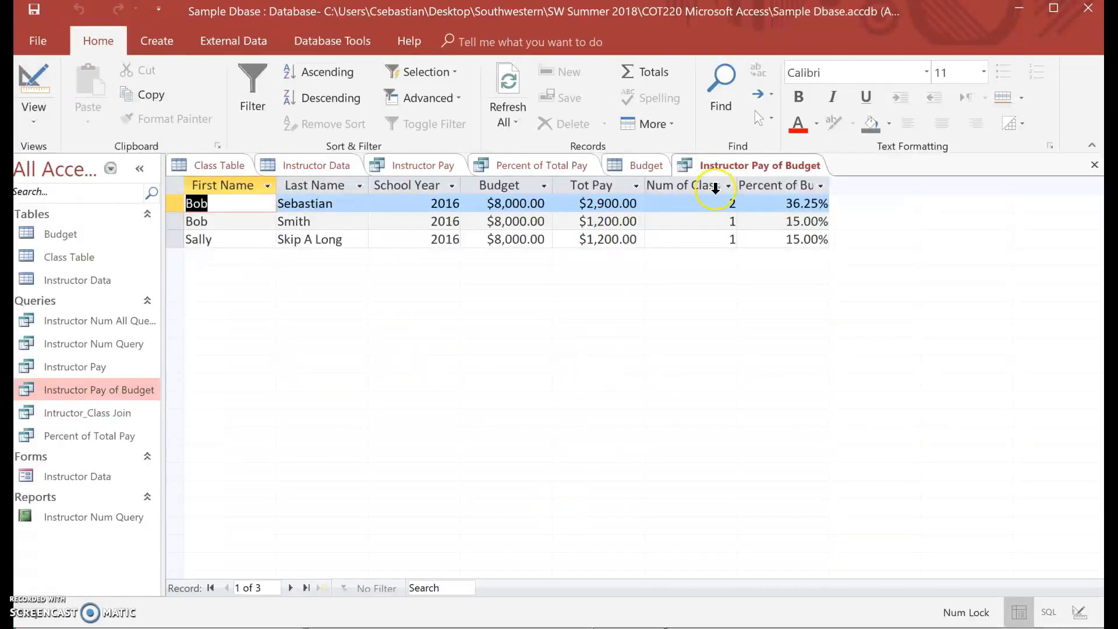
Step: Rerun the Instructor Pay of Budget query for 2017 and widen the Percent of Budget column to fit its full heading
{"action": "double_click", "coordinate": [122, 390]}
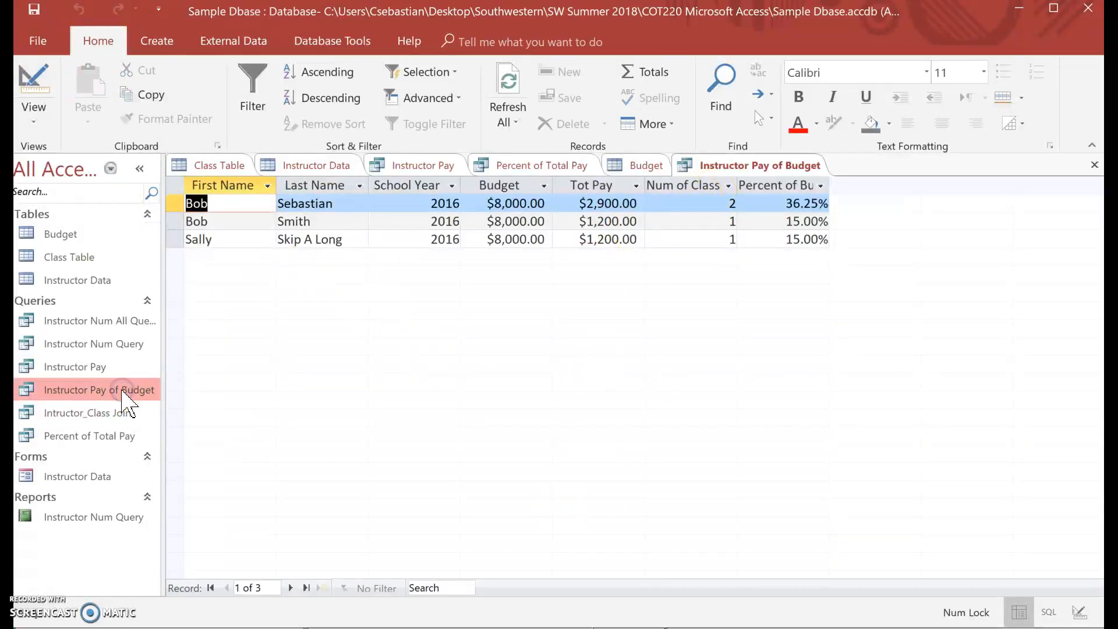
{"action": "left_click", "coordinate": [34, 88]}
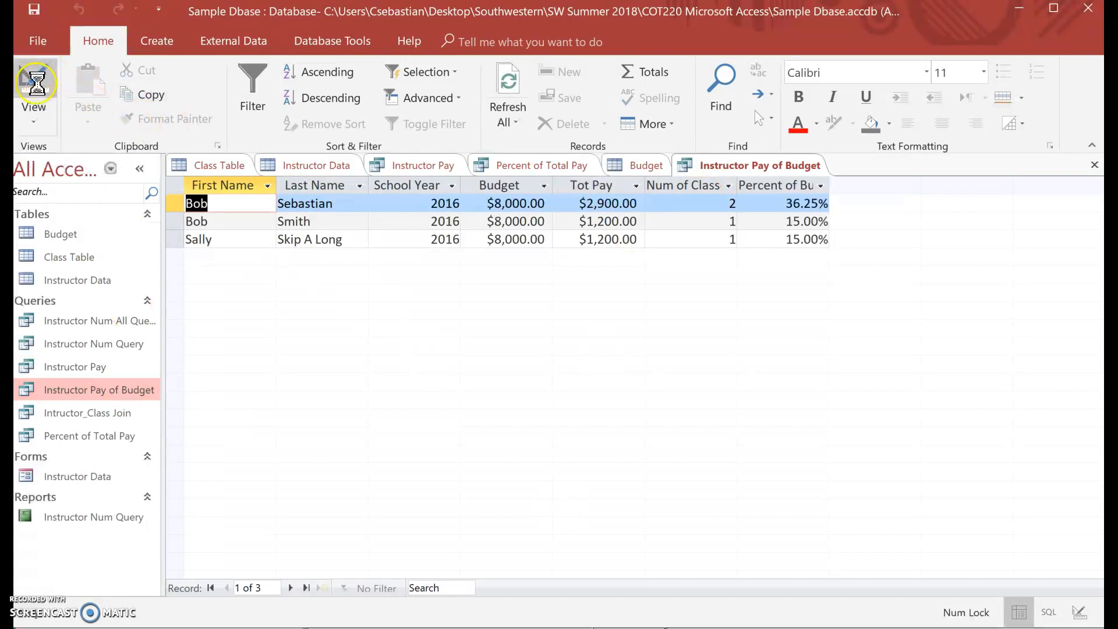
{"action": "left_click", "coordinate": [79, 87]}
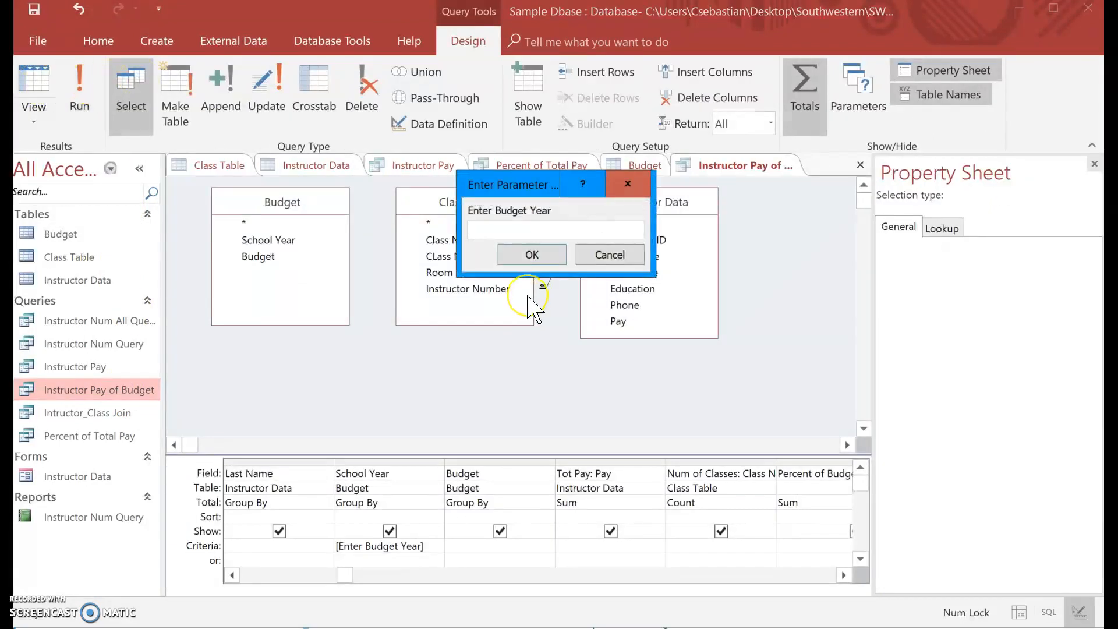
{"action": "type", "text": "2017"}
{"action": "left_click", "coordinate": [532, 255]}
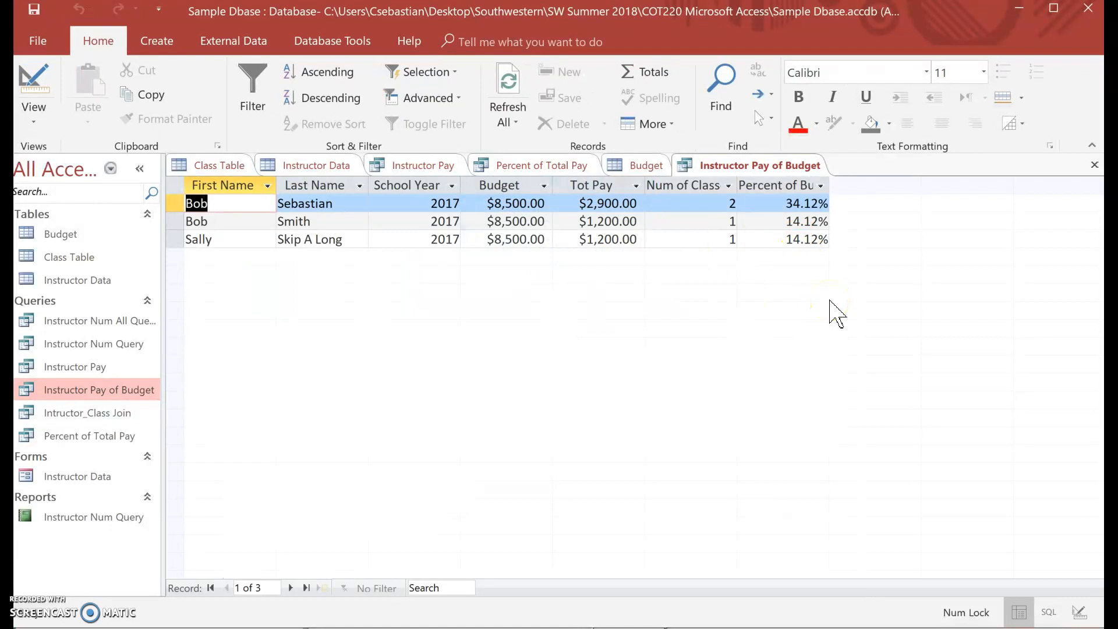
{"action": "left_click_drag", "start_coordinate": [828, 188], "coordinate": [899, 185]}
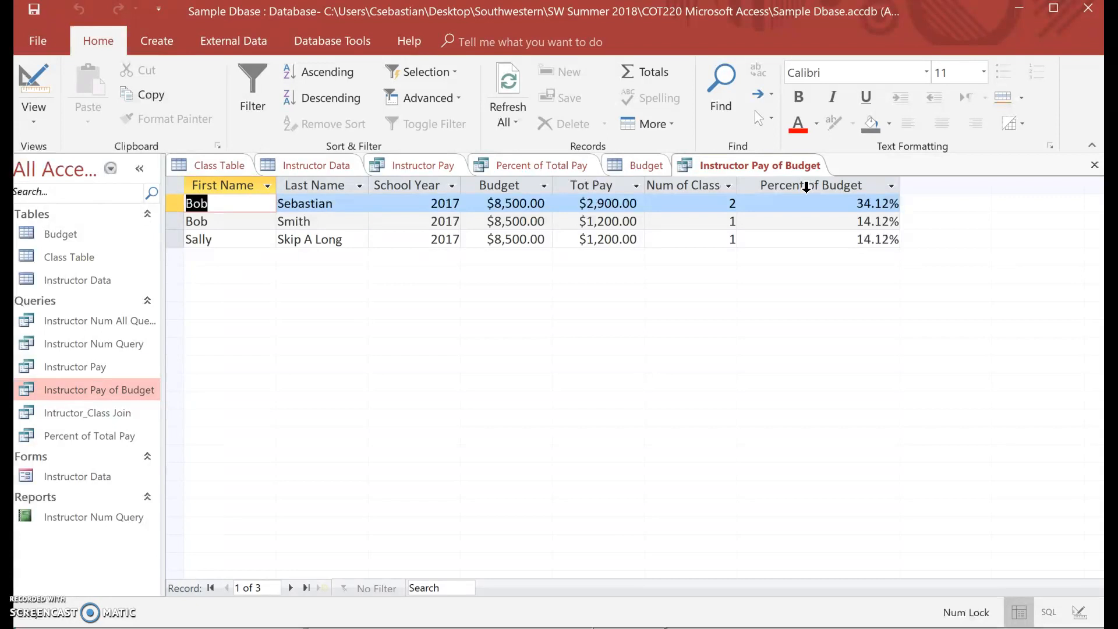
Step: Return the Instructor Pay of Budget query to Design View and examine its grid columns from Last Name to Percent of Budget
{"action": "right_click", "coordinate": [786, 165]}
{"action": "left_click", "coordinate": [830, 249]}
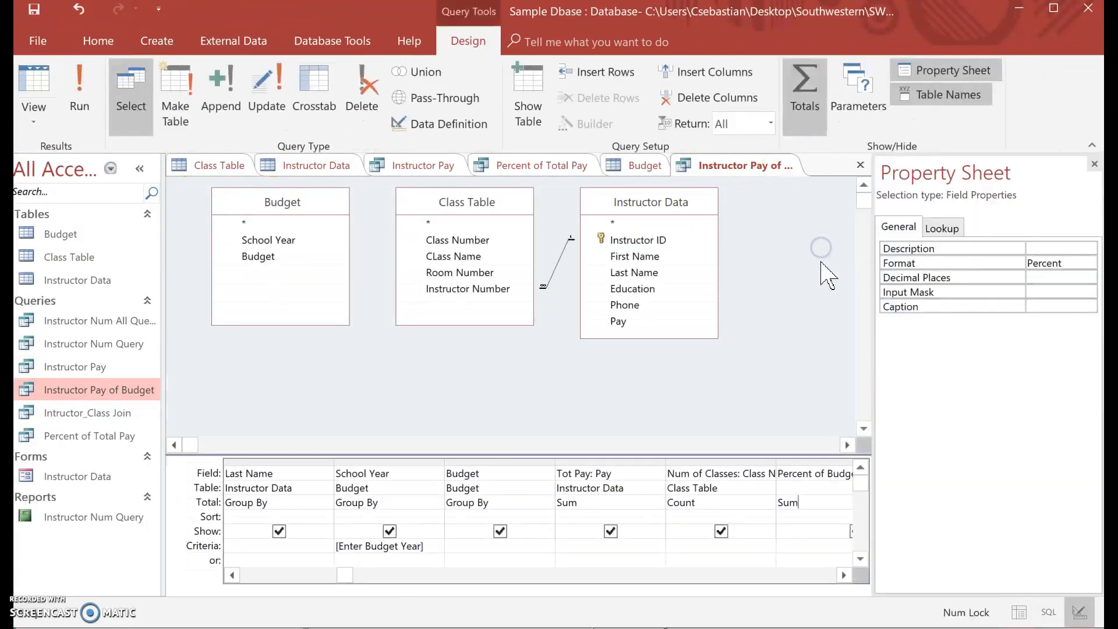
{"action": "left_click", "coordinate": [844, 574]}
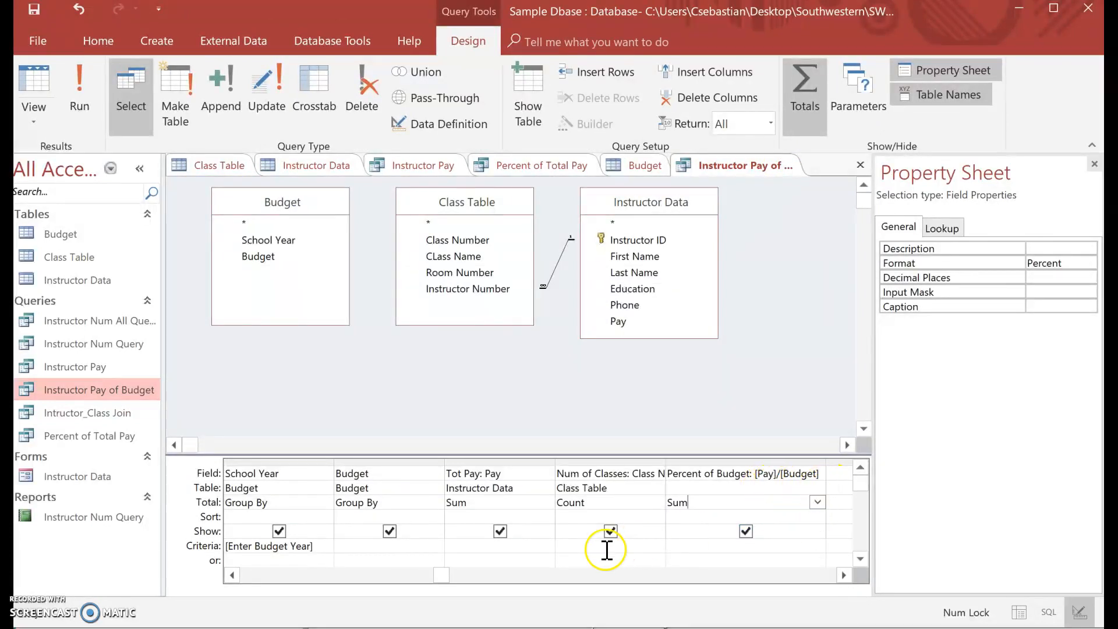
{"action": "double_click", "coordinate": [231, 575]}
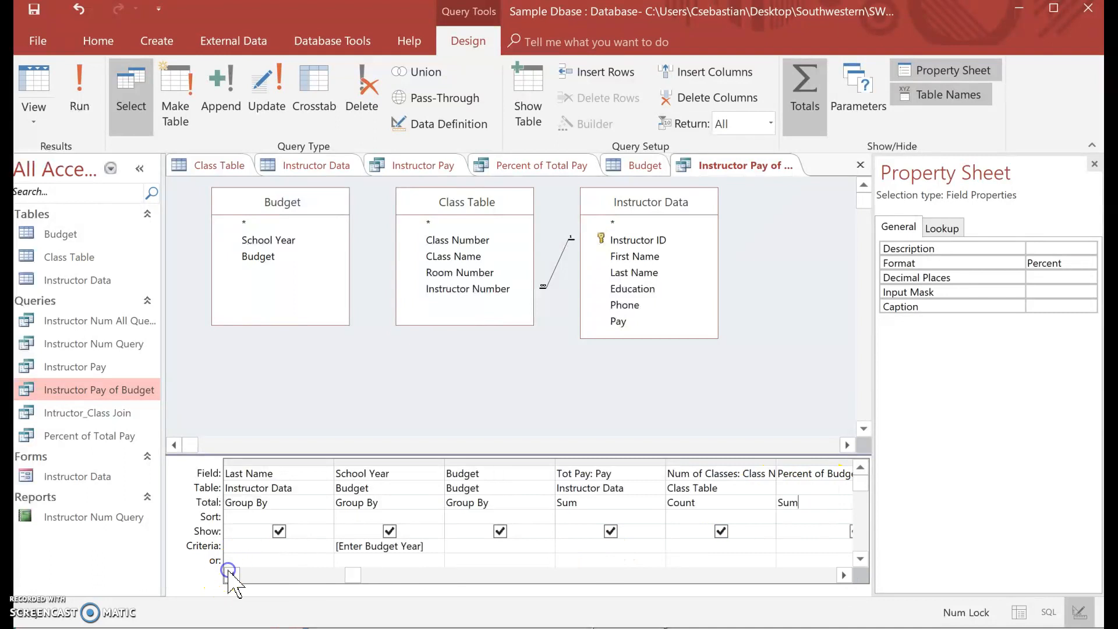